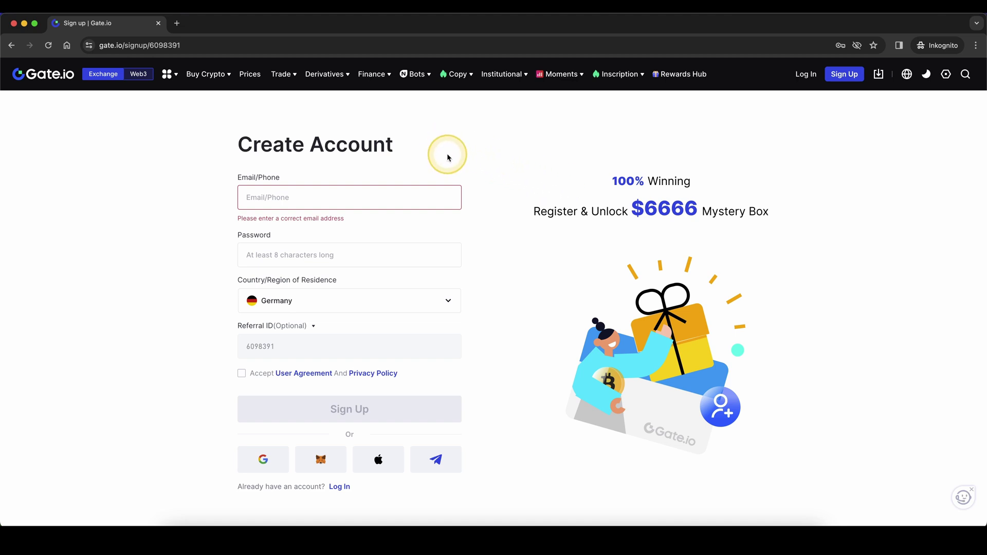
# Step: Mark up the sign-up form, its Mystery Box reward, and where sign-up is completed
pyautogui.moveTo(441, 130)
pyautogui.mouseDown()
pyautogui.moveTo(145, 421)
pyautogui.moveTo(495, 189)
pyautogui.mouseUp()
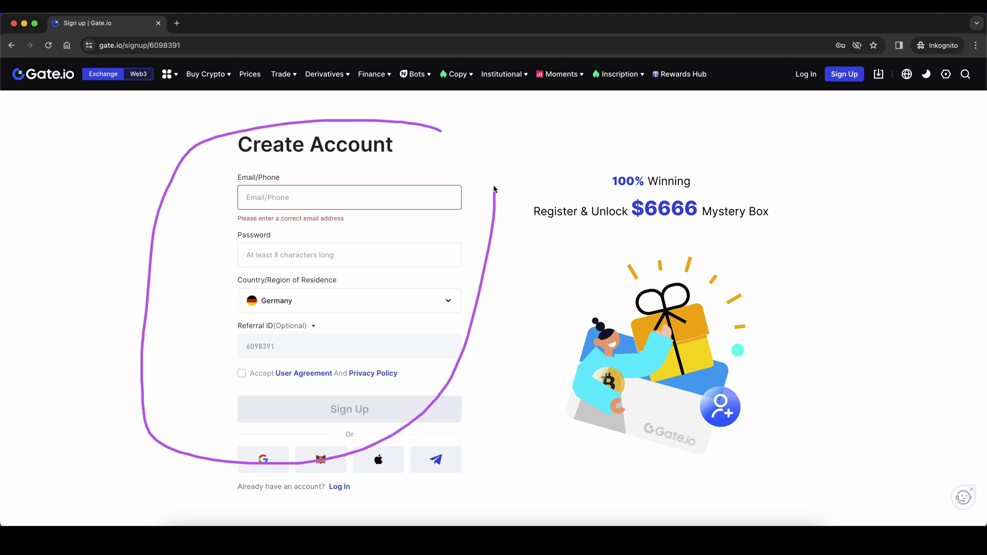
pyautogui.moveTo(830, 129); pyautogui.dragTo(712, 204)
pyautogui.moveTo(109, 173)
pyautogui.mouseDown()
pyautogui.moveTo(221, 198)
pyautogui.moveTo(220, 330)
pyautogui.moveTo(255, 420)
pyautogui.mouseUp()
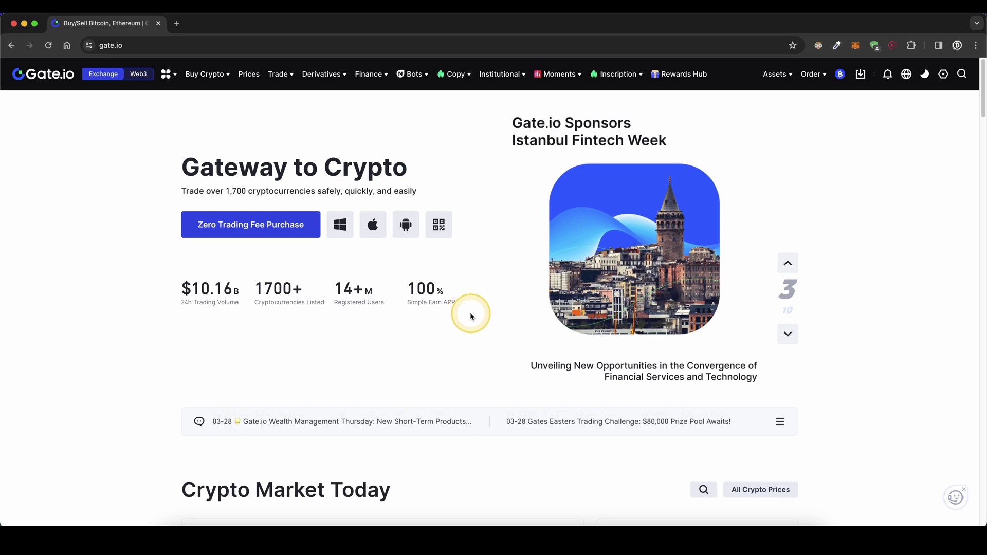
pyautogui.moveTo(773, 74)
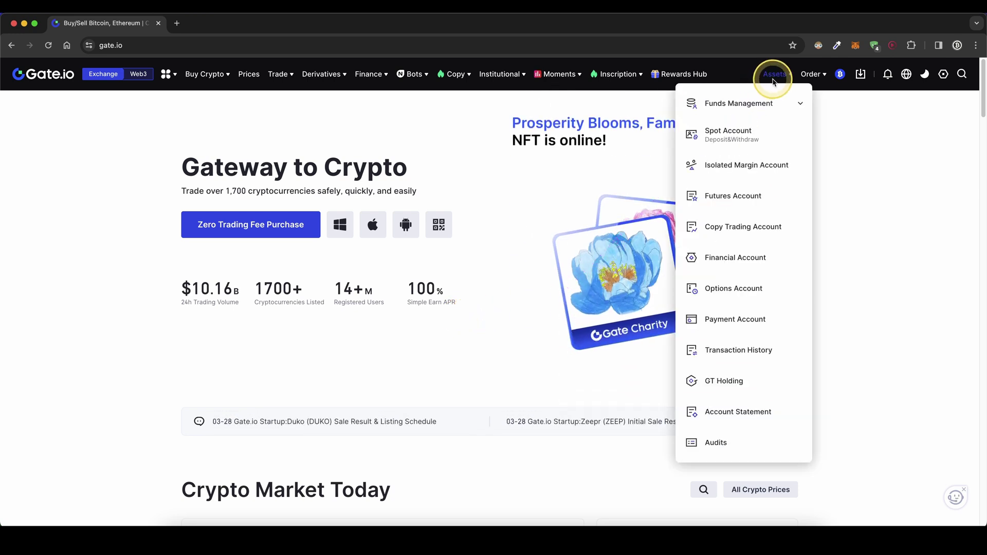
# Step: Go from the Spot Account funds overview to the Onchain Deposit page
pyautogui.click(744, 141)
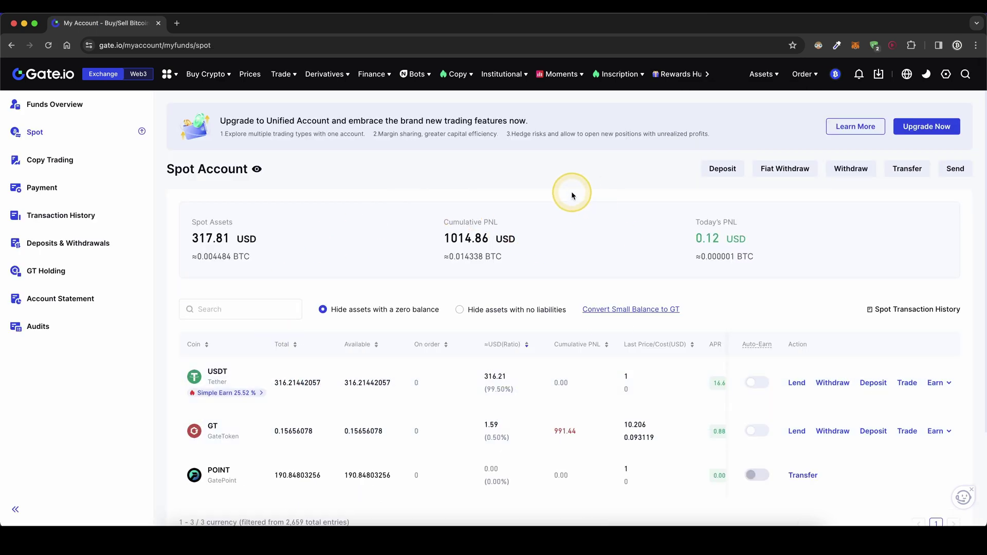
pyautogui.click(722, 169)
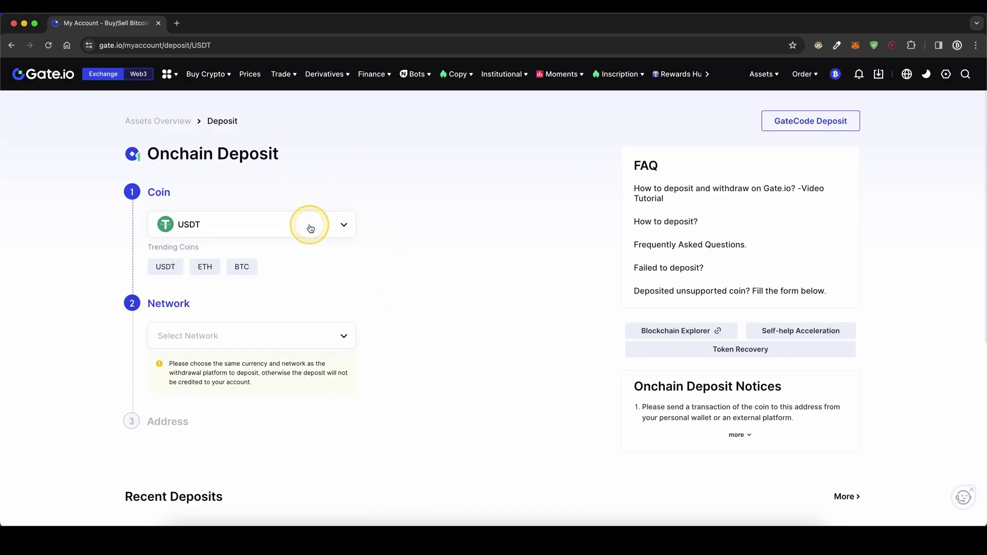
# Step: Choose USDT as the deposit coin on the USDT-ETH/ERC20 network
pyautogui.click(308, 225)
pyautogui.scroll(-5, 308, 285)
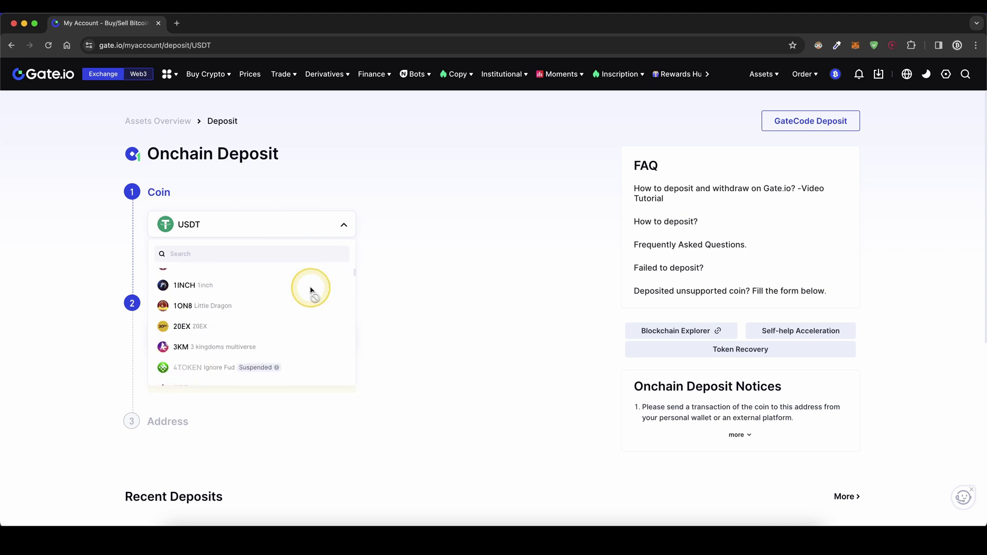
pyautogui.scroll(10, 262, 312)
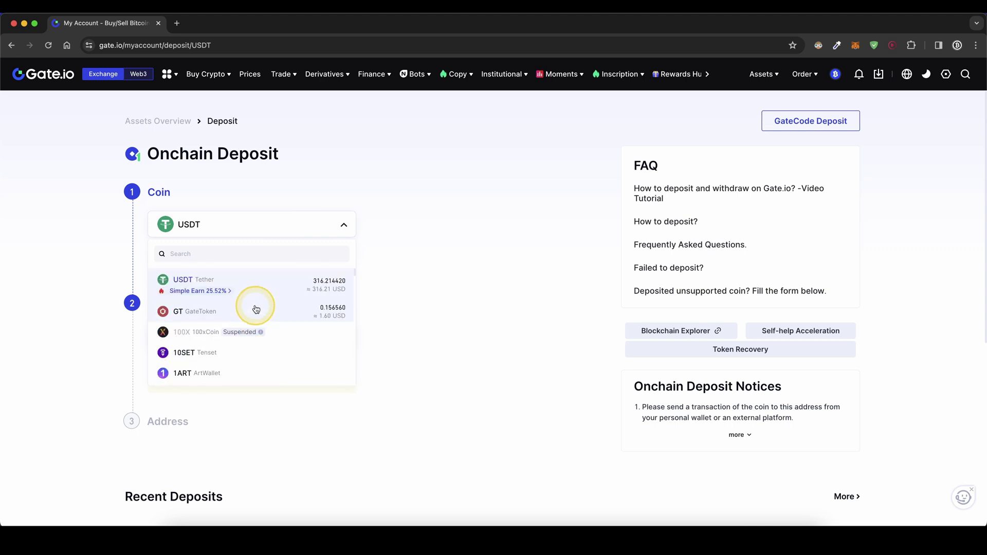
pyautogui.click(180, 282)
pyautogui.click(178, 334)
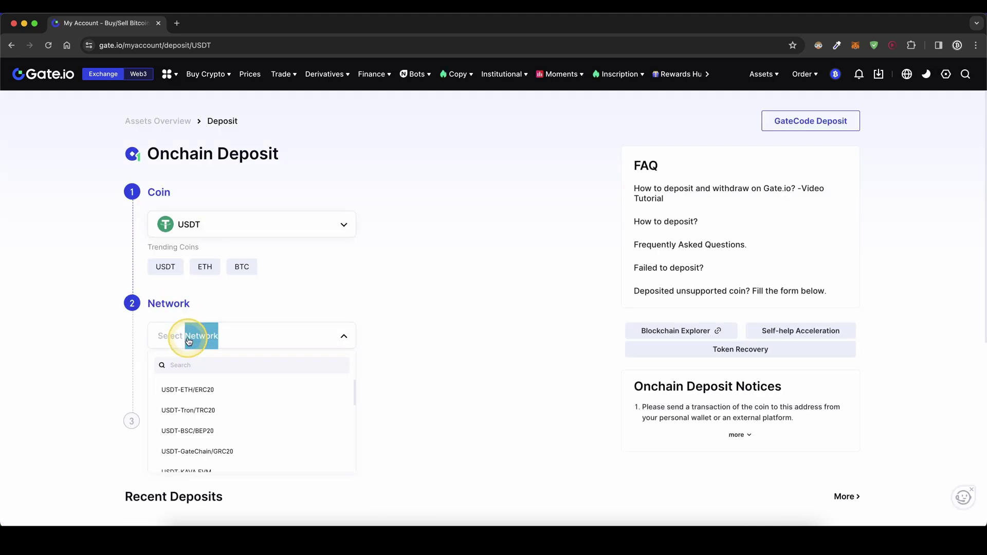
pyautogui.click(204, 395)
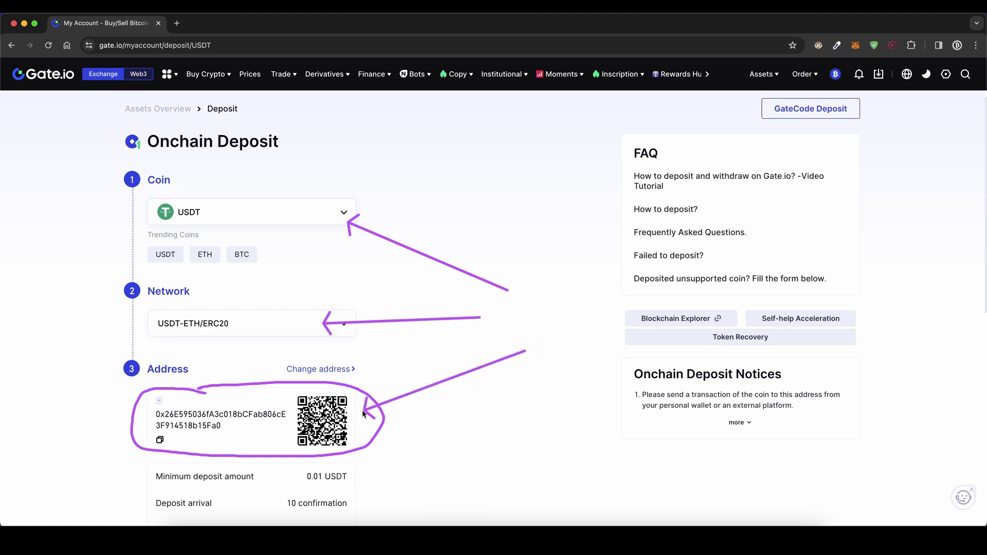
# Step: Highlight the deposit QR code and the selected USDT coin
pyautogui.moveTo(523, 351); pyautogui.dragTo(325, 425)
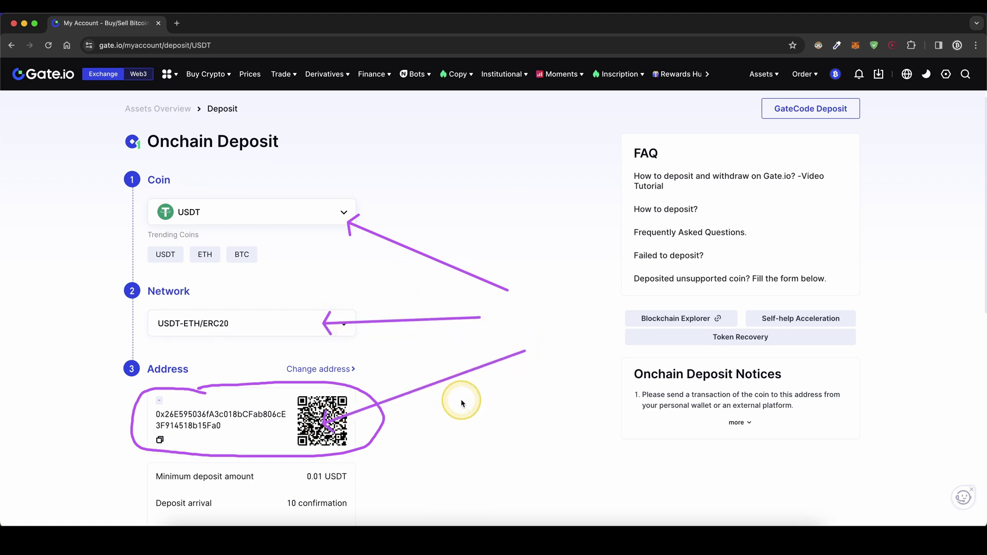
pyautogui.moveTo(172, 239); pyautogui.dragTo(149, 203)
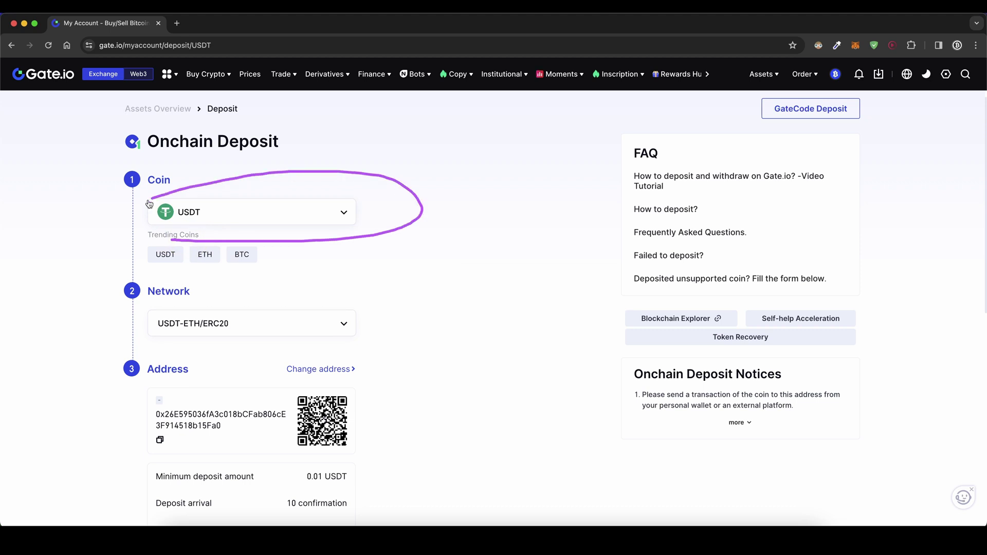
pyautogui.scroll(1, 416, 342)
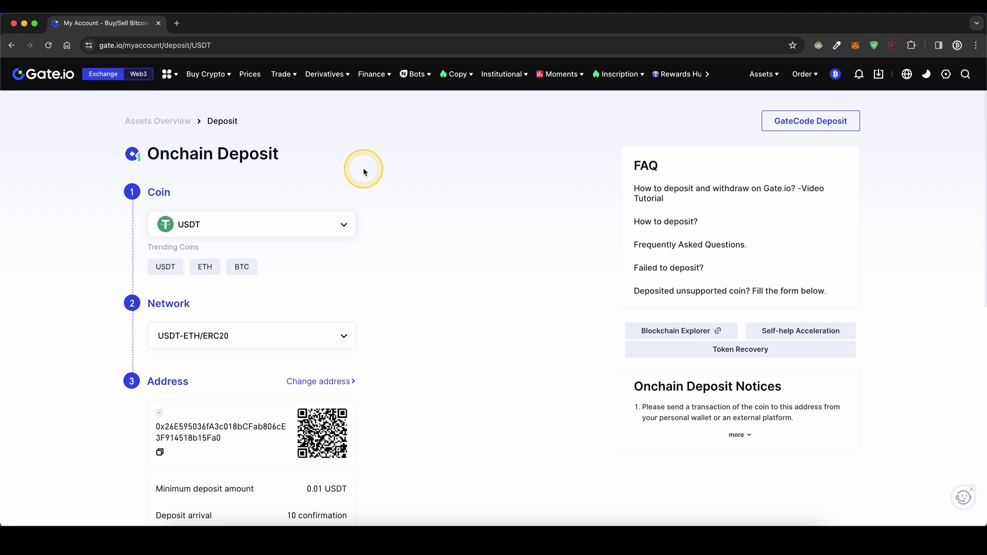
pyautogui.moveTo(206, 74)
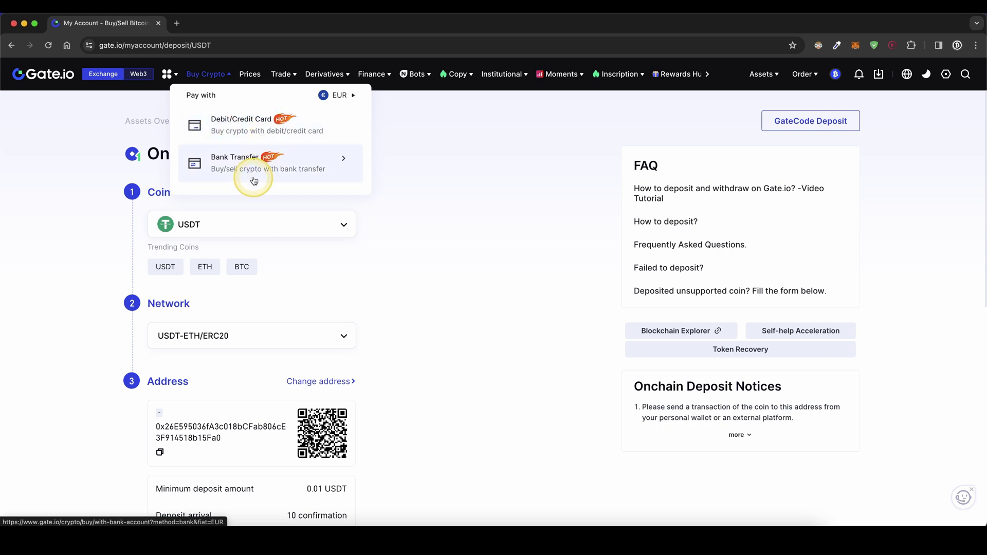
# Step: Start a 100 EUR debit/credit card purchase, keeping USDT as the coin received
pyautogui.click(244, 128)
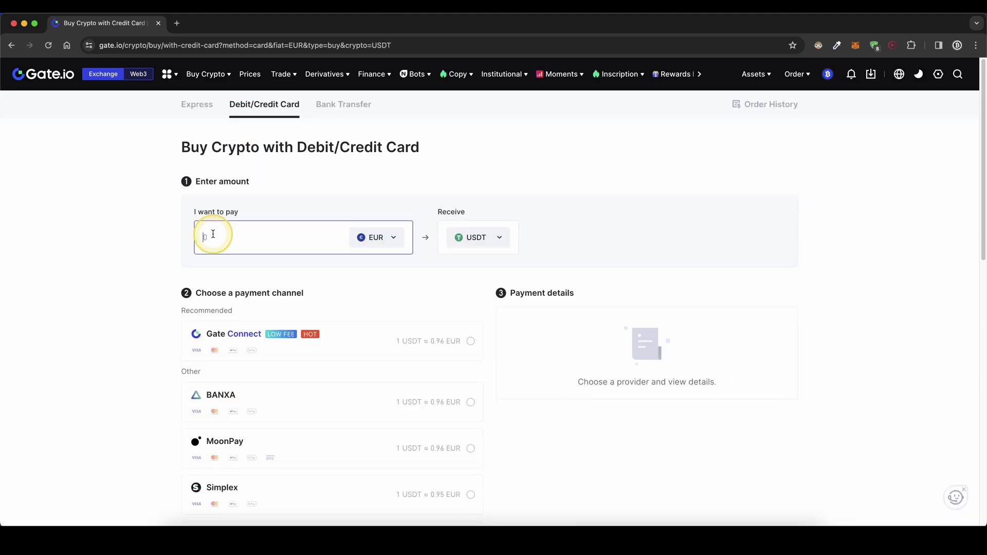
pyautogui.write('100')
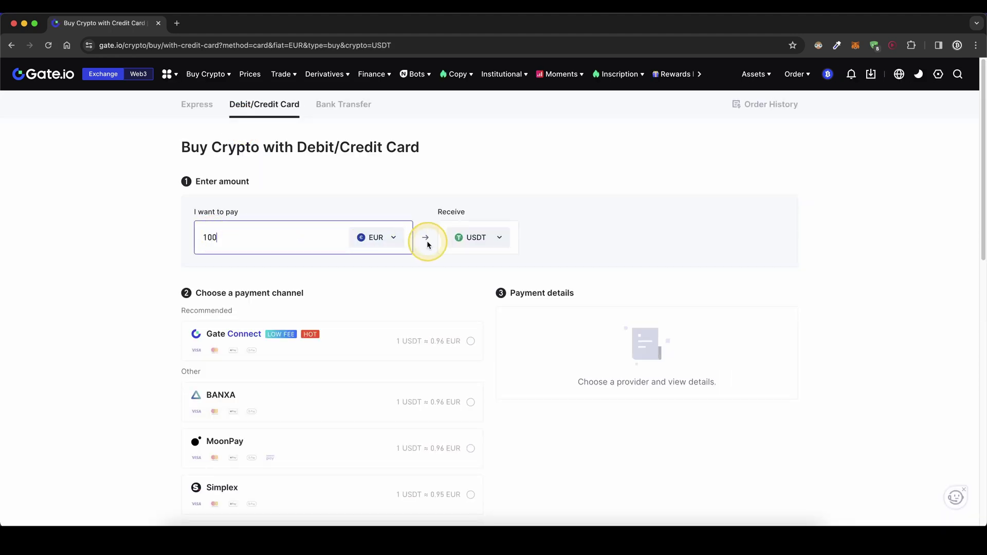
pyautogui.click(497, 238)
pyautogui.scroll(-5, 486, 293)
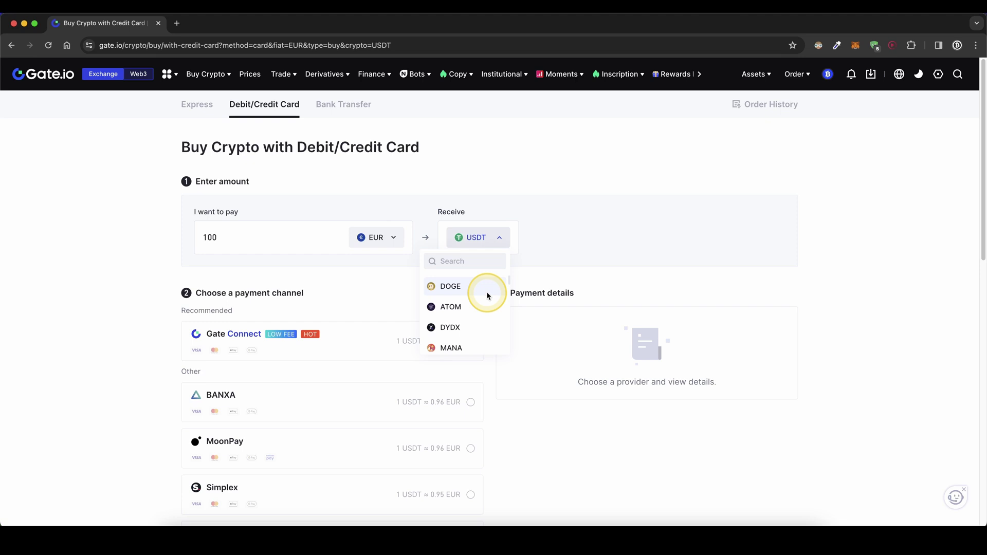
pyautogui.scroll(-5, 484, 292)
pyautogui.scroll(-5, 479, 294)
pyautogui.click(455, 262)
pyautogui.click(473, 234)
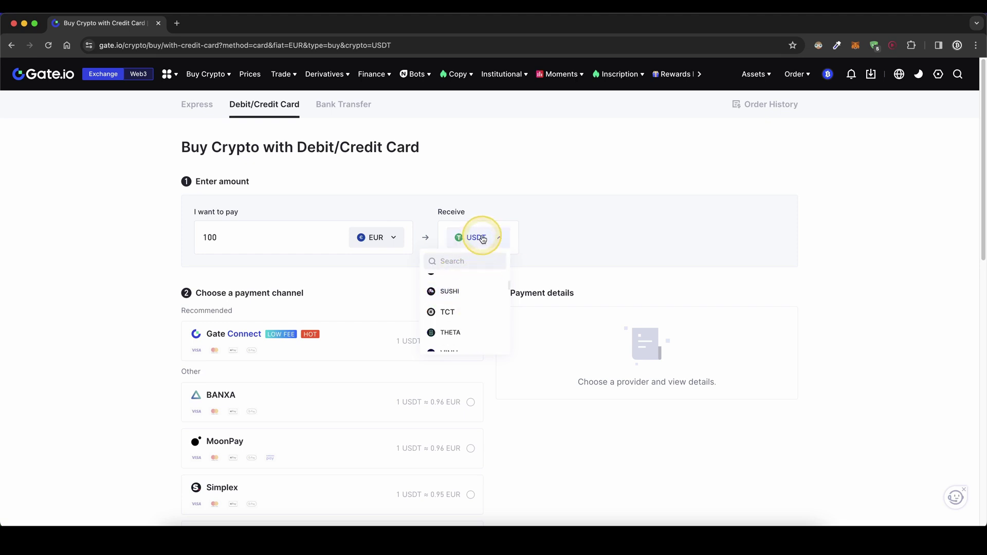
# Step: Select Gate Connect as the payment provider and accept the purchase terms
pyautogui.moveTo(546, 230); pyautogui.dragTo(475, 274)
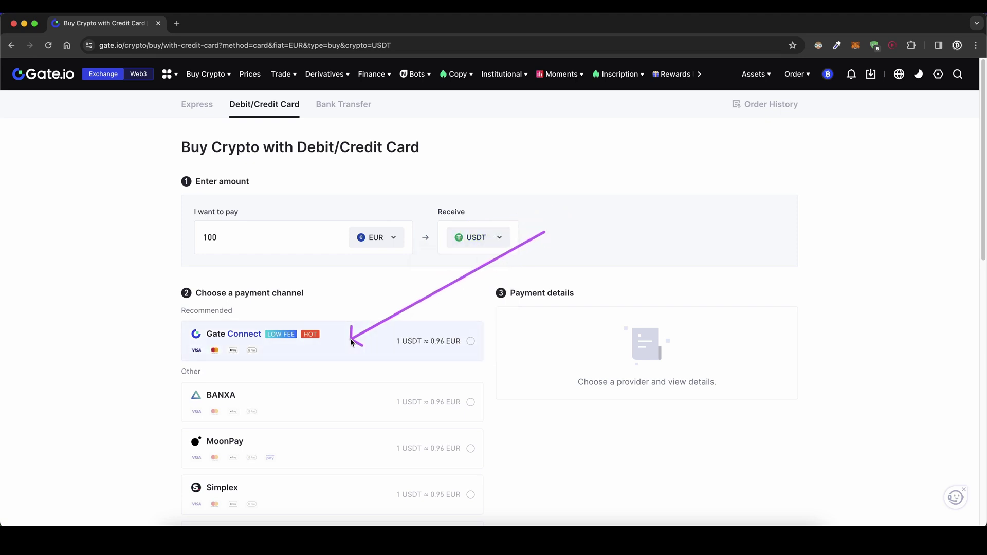
pyautogui.moveTo(475, 274); pyautogui.dragTo(309, 346)
pyautogui.click(173, 359)
pyautogui.moveTo(185, 358); pyautogui.dragTo(200, 359)
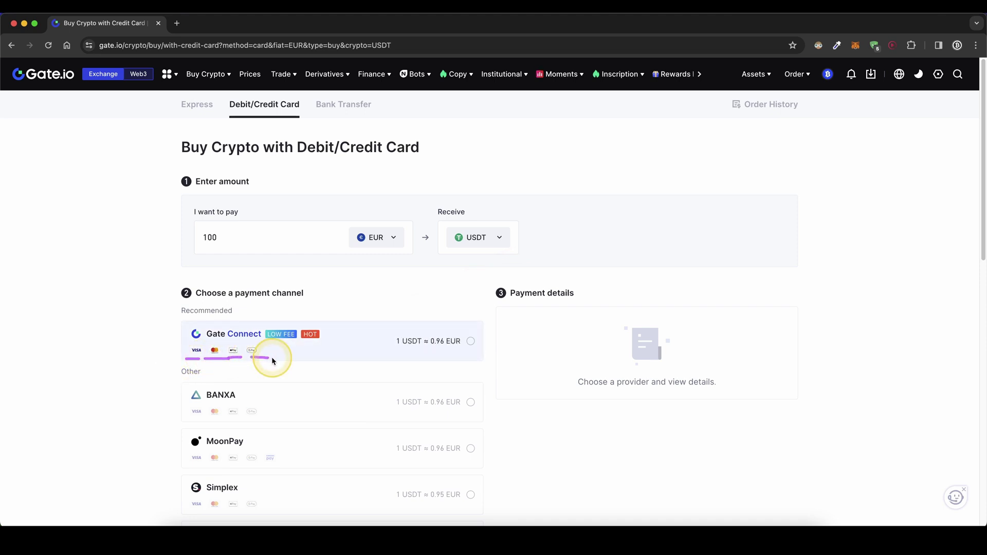
pyautogui.click(471, 342)
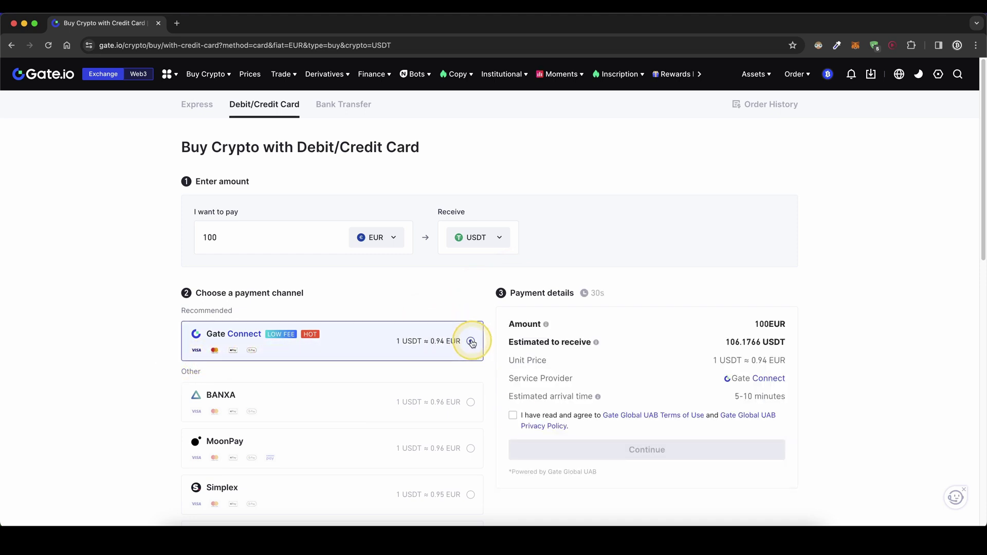
pyautogui.click(513, 414)
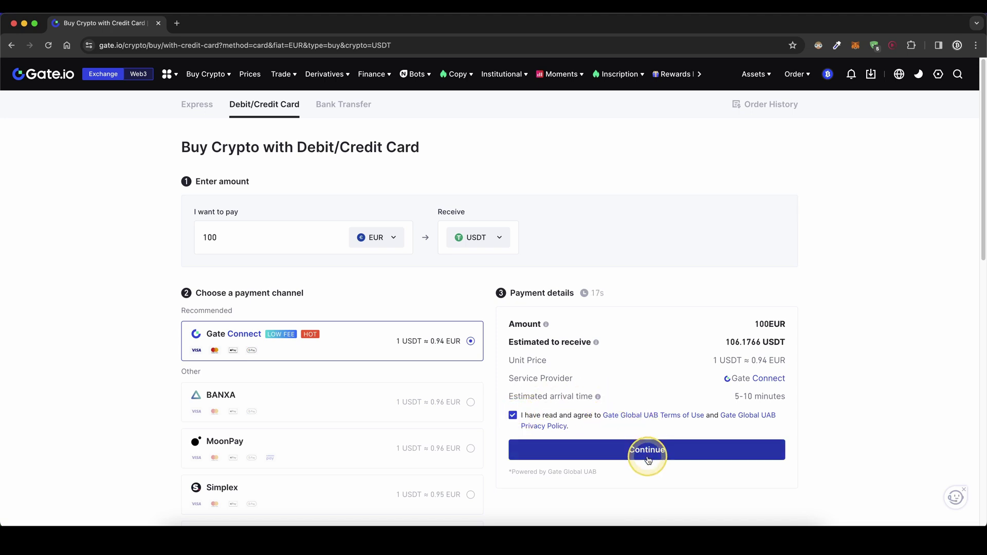
# Step: Annotate the order's payment details for the roughly 106.18 USDT quote
pyautogui.moveTo(445, 329); pyautogui.dragTo(681, 221)
pyautogui.moveTo(458, 414)
pyautogui.mouseDown()
pyautogui.moveTo(571, 377)
pyautogui.moveTo(608, 352)
pyautogui.mouseUp()
pyautogui.moveTo(465, 446); pyautogui.dragTo(661, 375)
pyautogui.moveTo(463, 487); pyautogui.dragTo(695, 427)
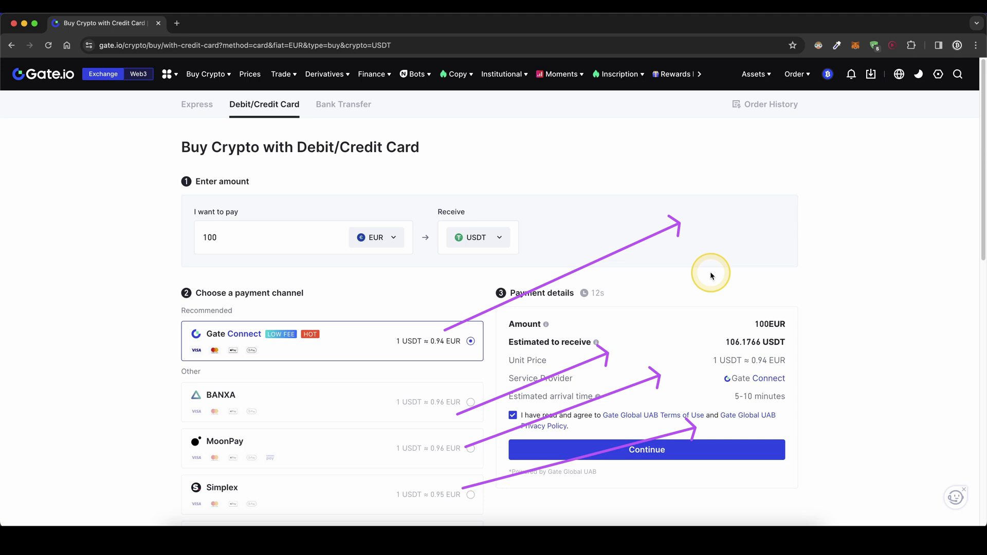
pyautogui.moveTo(703, 212)
pyautogui.mouseDown()
pyautogui.moveTo(748, 213)
pyautogui.moveTo(751, 224)
pyautogui.mouseUp()
pyautogui.moveTo(715, 240); pyautogui.dragTo(734, 240)
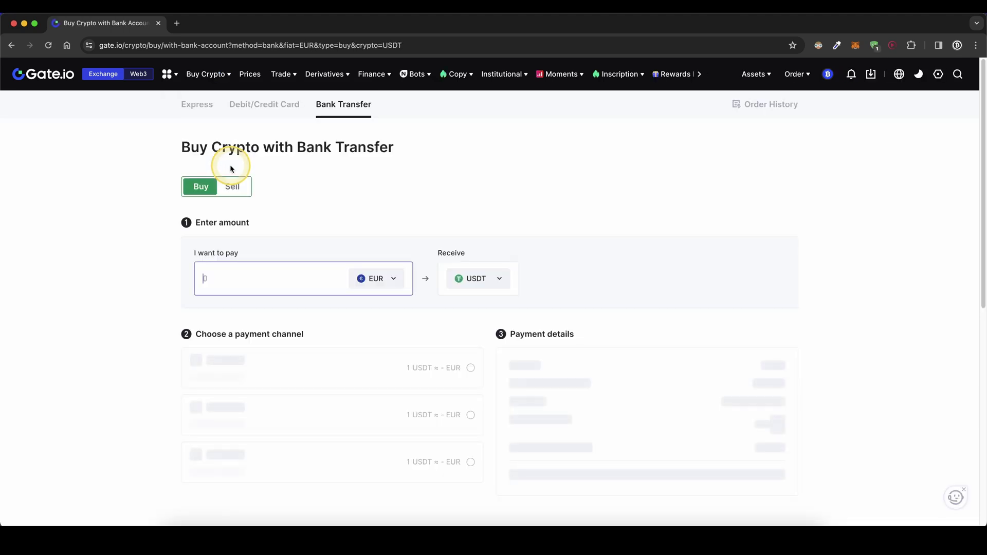
# Step: On Bank Transfer, enter 100 EUR, choose Gate Connect and accept the terms
pyautogui.click(217, 278)
pyautogui.write('100')
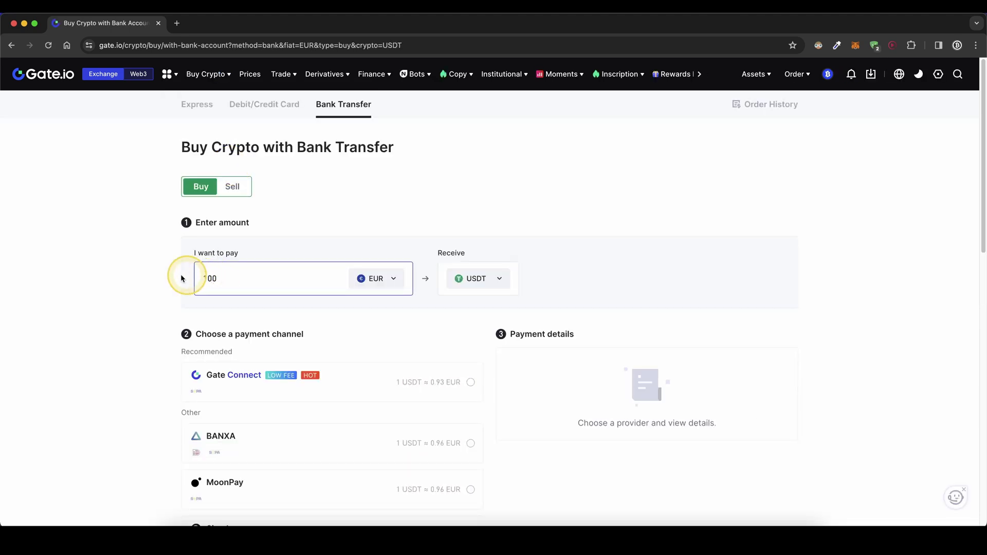
pyautogui.click(137, 277)
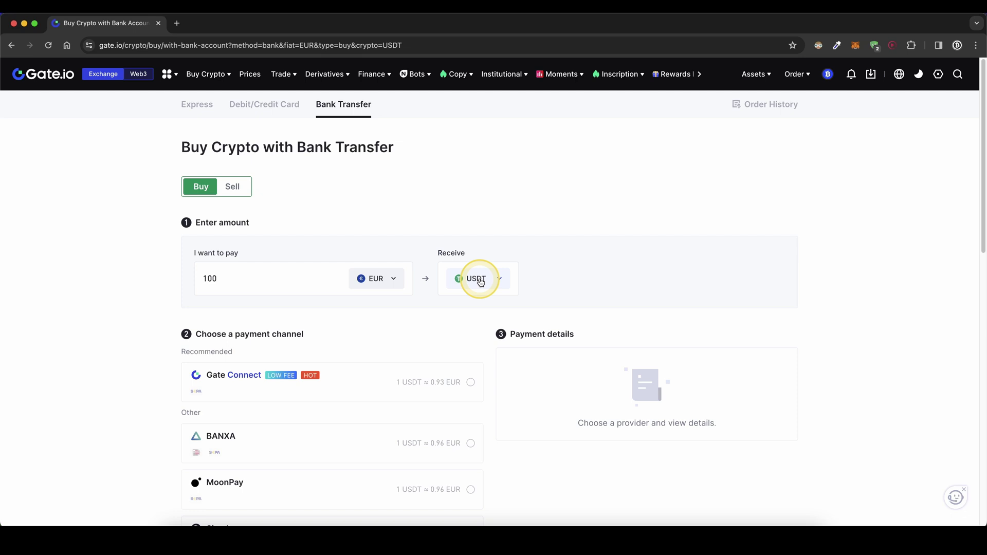
pyautogui.click(470, 382)
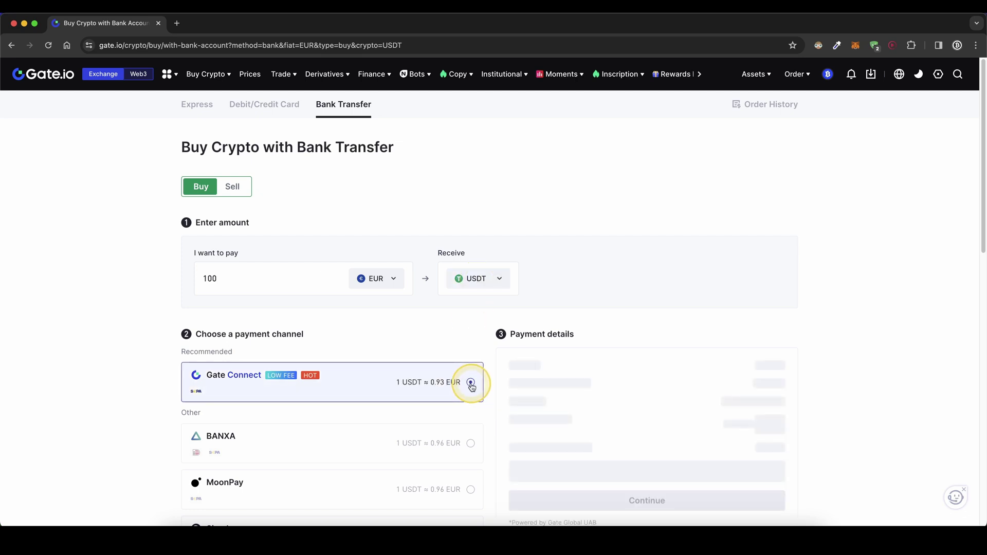
pyautogui.moveTo(208, 322); pyautogui.dragTo(222, 337)
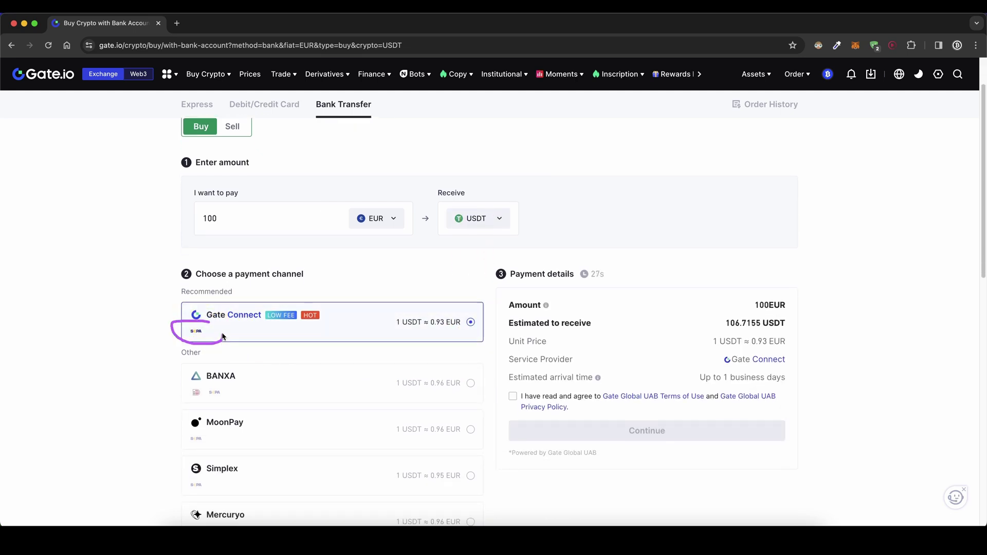
pyautogui.click(513, 396)
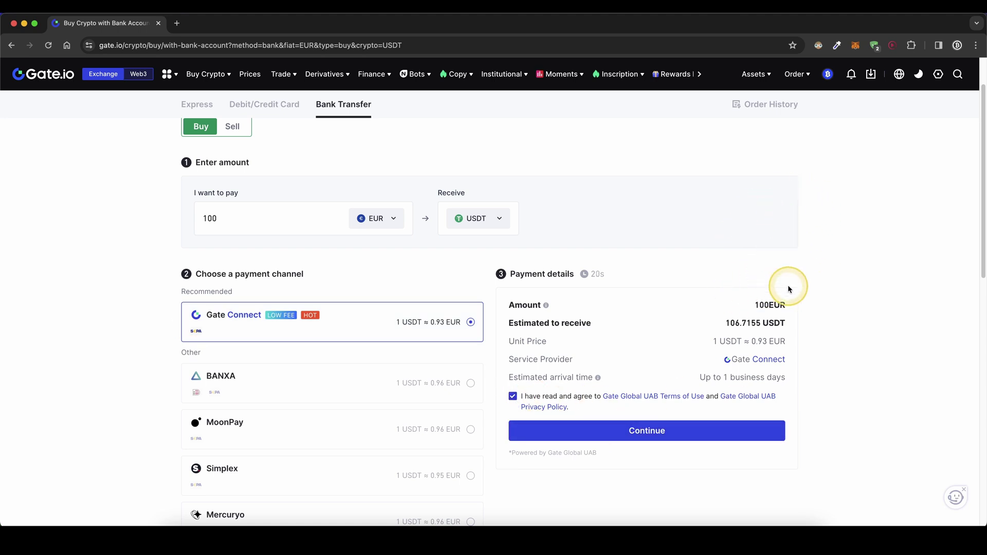
# Step: Sketch a document box and underline the up-to-1-business-day arrival time
pyautogui.moveTo(827, 224); pyautogui.dragTo(910, 224)
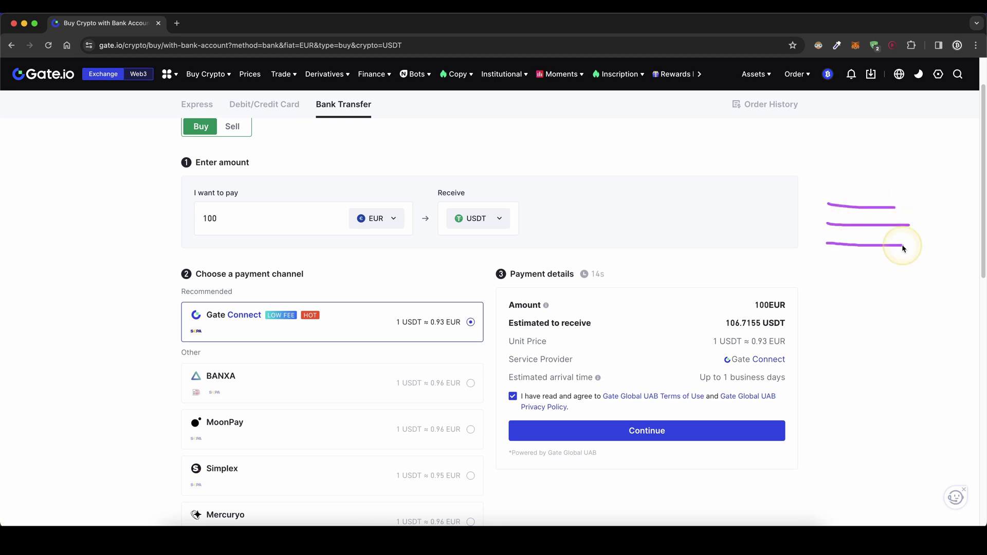
pyautogui.moveTo(816, 191); pyautogui.dragTo(912, 271)
pyautogui.moveTo(928, 179); pyautogui.dragTo(791, 183)
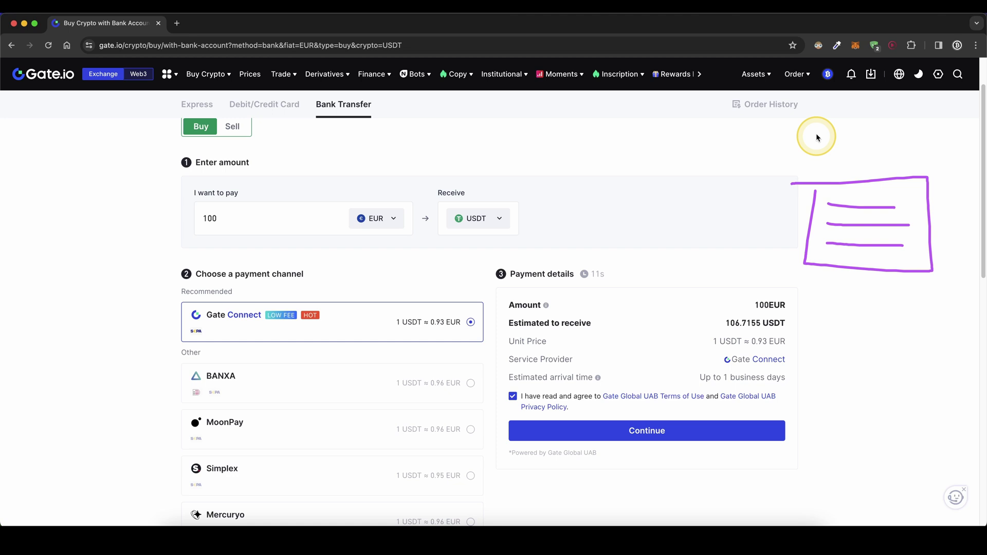
pyautogui.moveTo(820, 120); pyautogui.dragTo(844, 178)
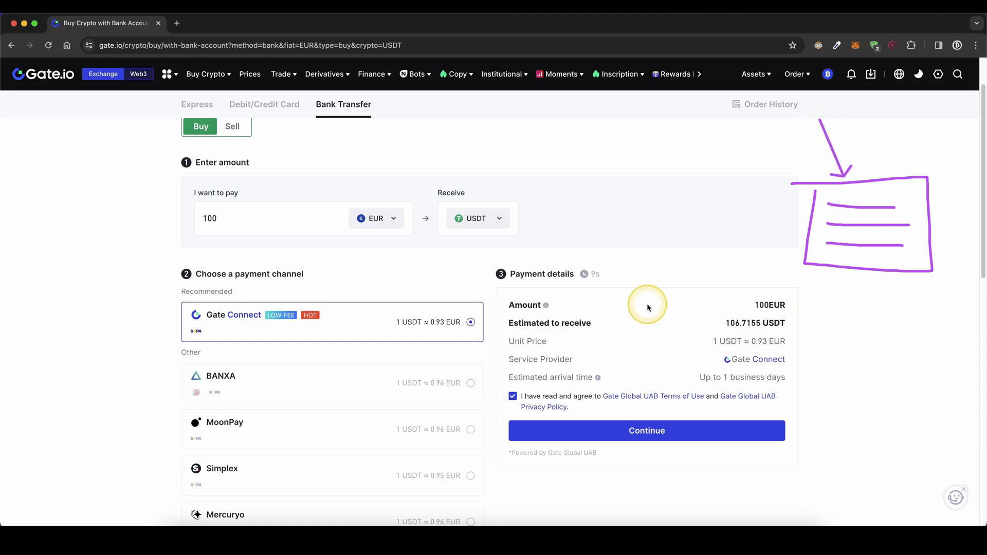
pyautogui.moveTo(684, 385); pyautogui.dragTo(743, 387)
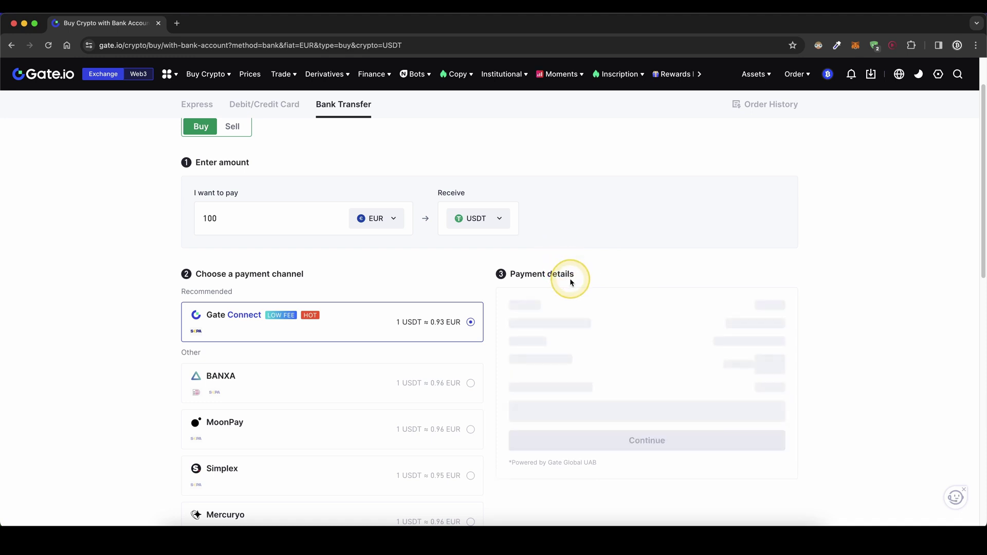
pyautogui.scroll(2, 576, 283)
pyautogui.moveTo(754, 74)
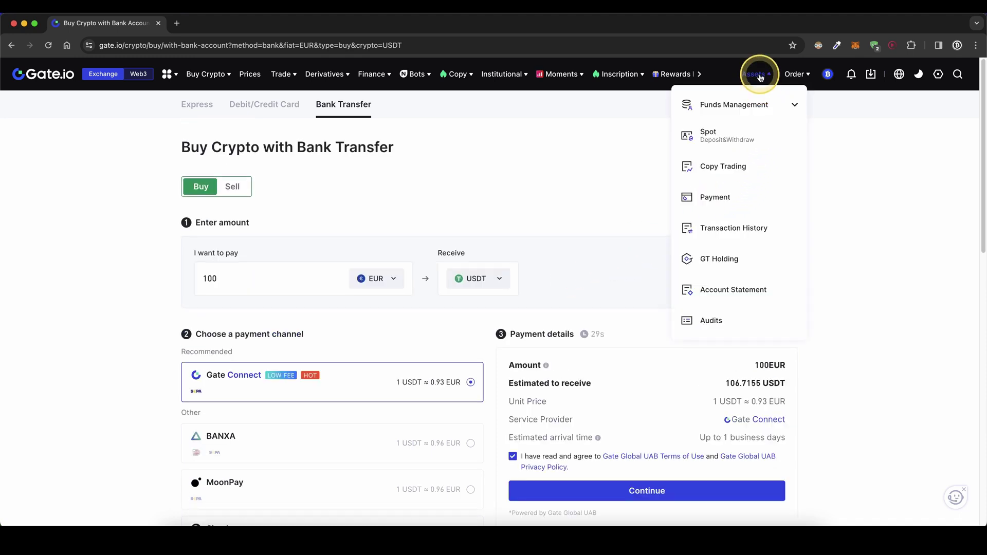
# Step: Open Spot Account and circle the USDT row holding about 316.21 USDT
pyautogui.click(733, 147)
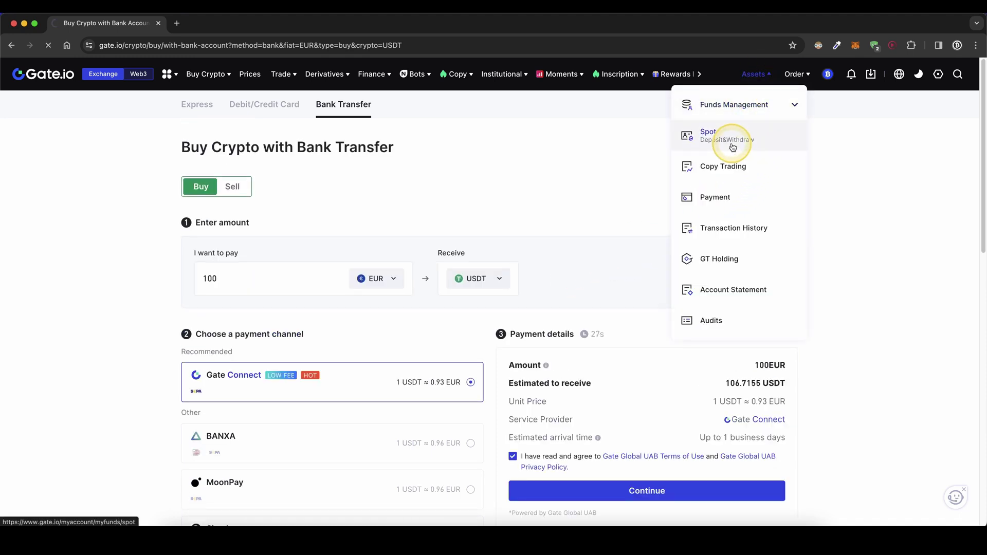
pyautogui.moveTo(246, 362)
pyautogui.mouseDown()
pyautogui.moveTo(177, 406)
pyautogui.moveTo(441, 411)
pyautogui.moveTo(232, 373)
pyautogui.mouseUp()
pyautogui.moveTo(378, 366)
pyautogui.mouseDown()
pyautogui.moveTo(288, 356)
pyautogui.moveTo(206, 410)
pyautogui.moveTo(453, 402)
pyautogui.mouseUp()
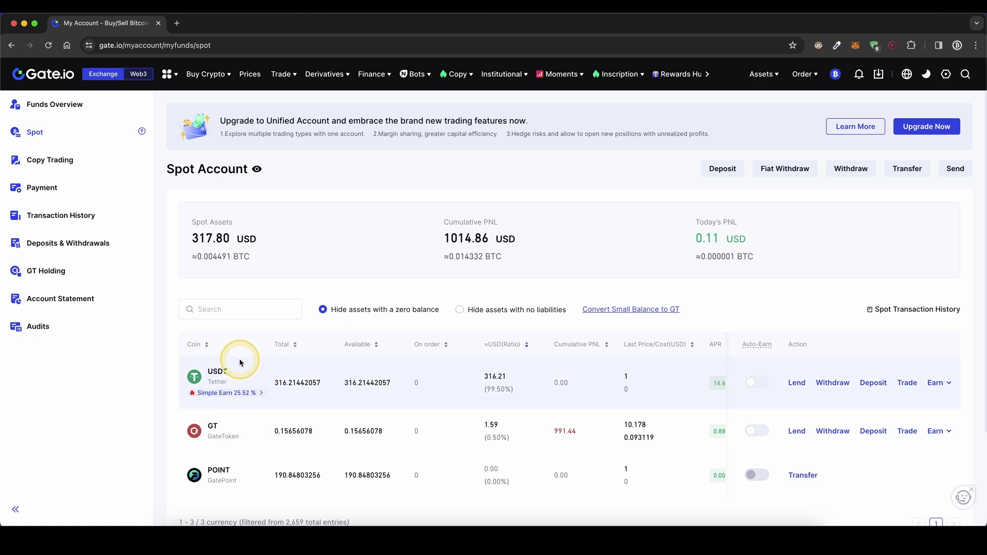
pyautogui.moveTo(189, 399); pyautogui.dragTo(277, 377)
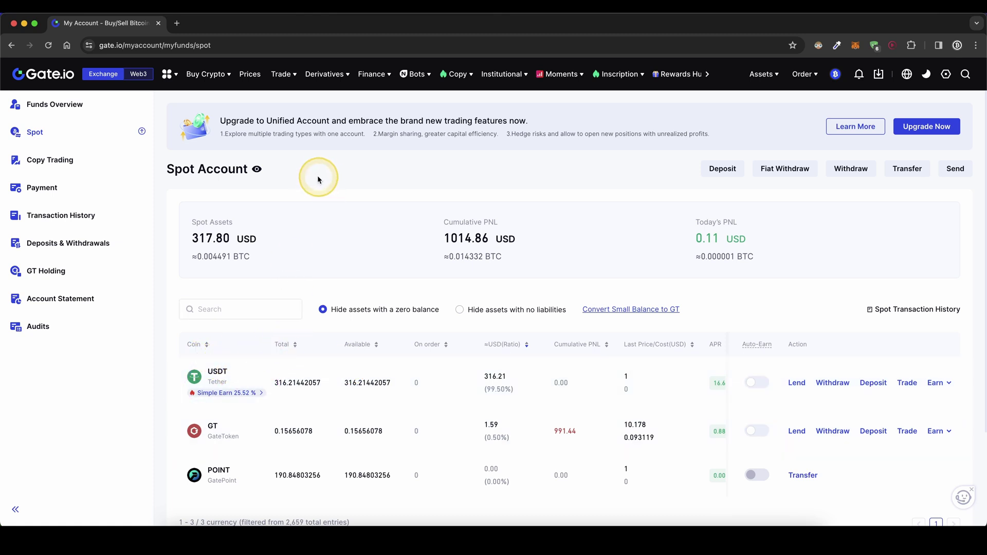
pyautogui.moveTo(281, 75)
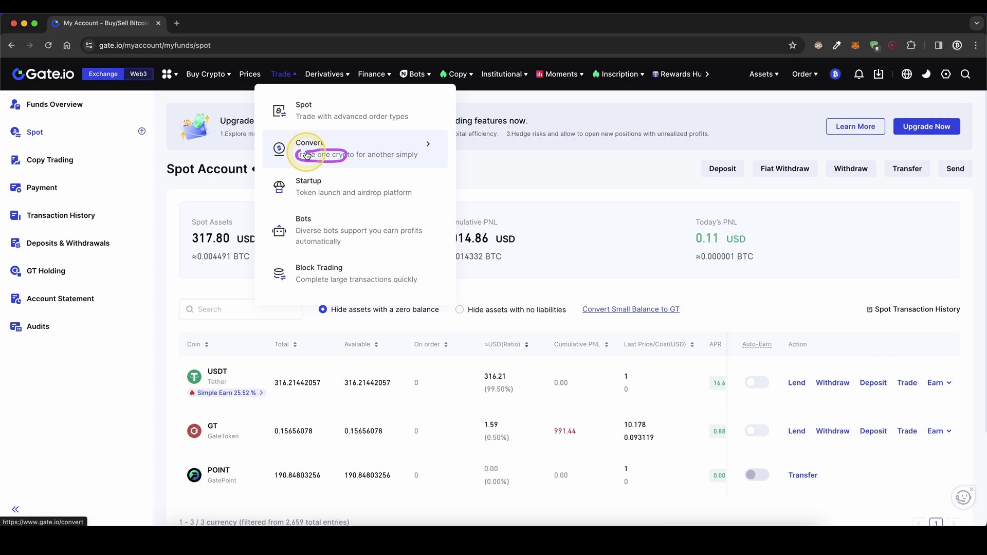
pyautogui.moveTo(231, 354); pyautogui.dragTo(184, 390)
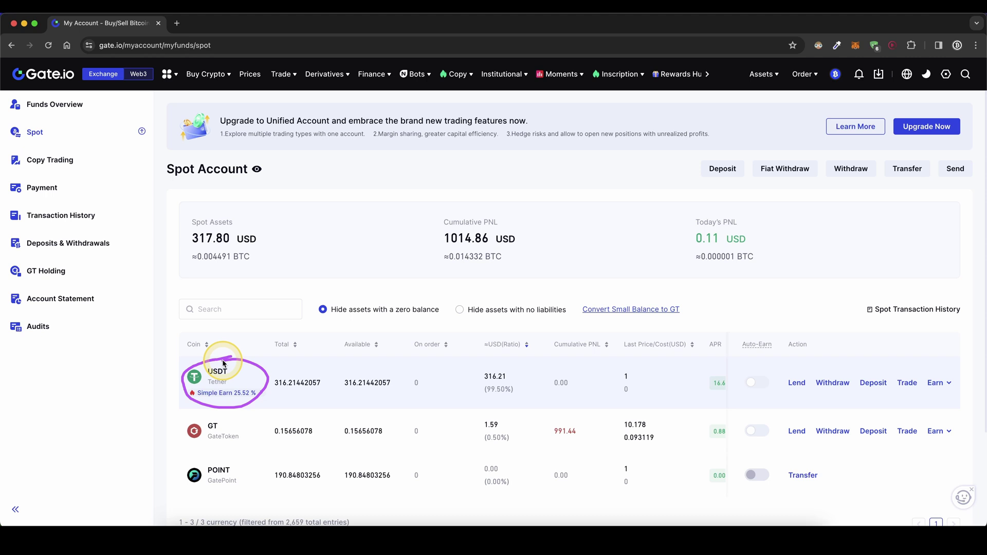
# Step: Draw a line from USDT to Futures Copy Trading and open that page
pyautogui.moveTo(226, 360); pyautogui.dragTo(450, 99)
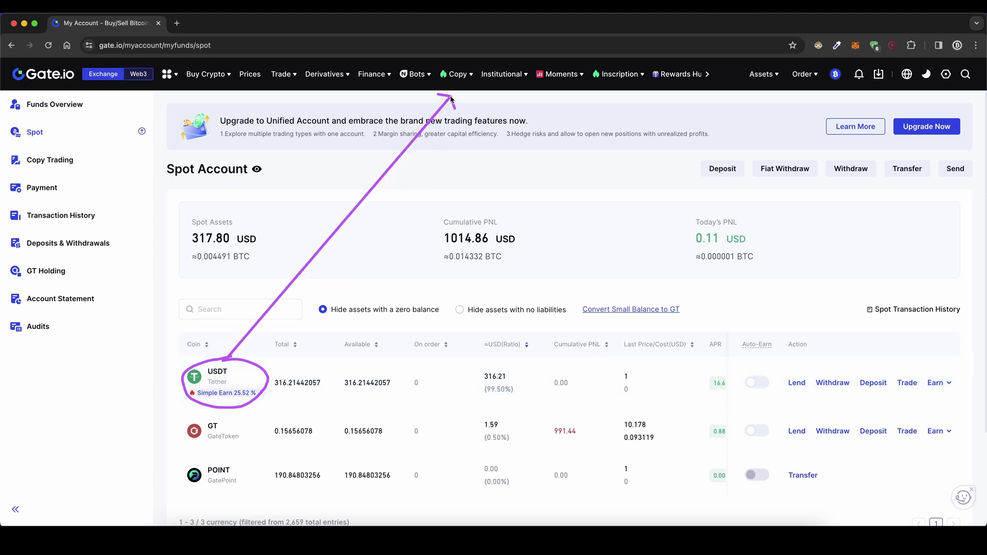
pyautogui.moveTo(455, 74)
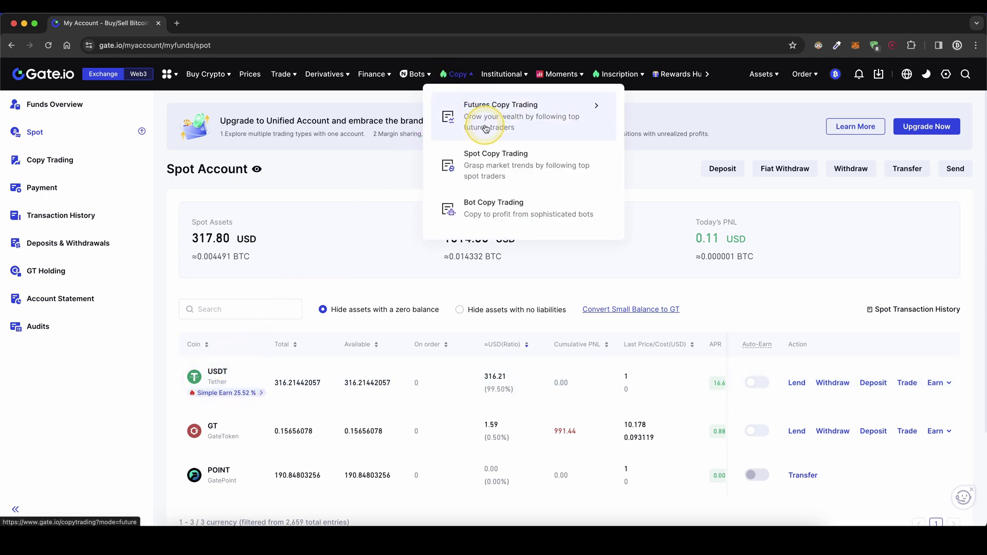
pyautogui.moveTo(464, 109); pyautogui.dragTo(496, 108)
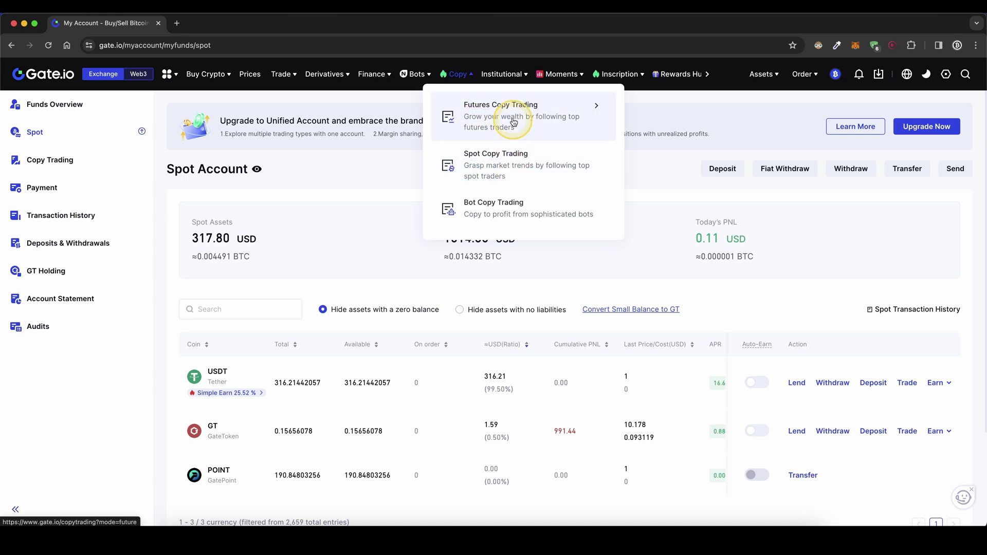
pyautogui.click(478, 118)
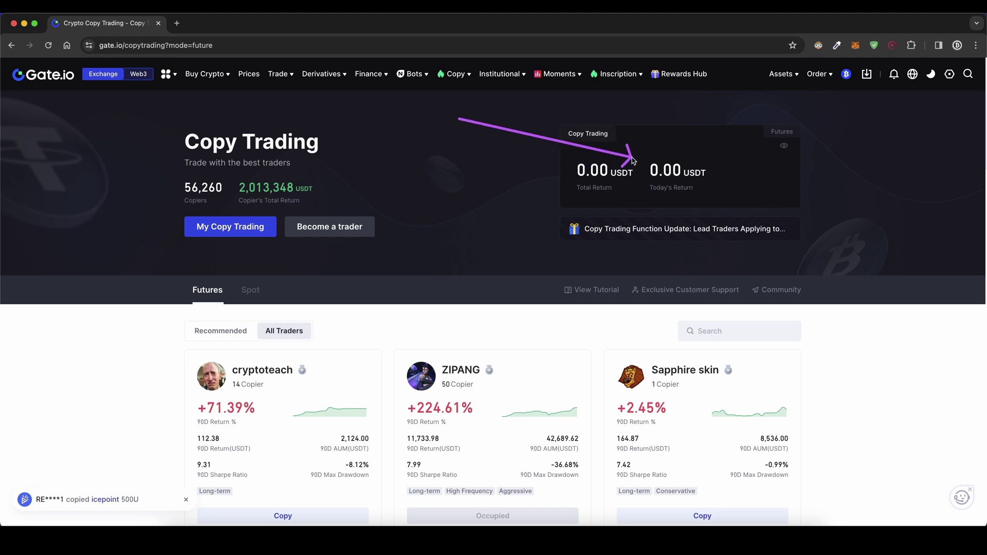
# Step: Scroll the All Traders grid down to icepoint's +318.37% card
pyautogui.scroll(-2, 504, 180)
pyautogui.scroll(-1, 505, 180)
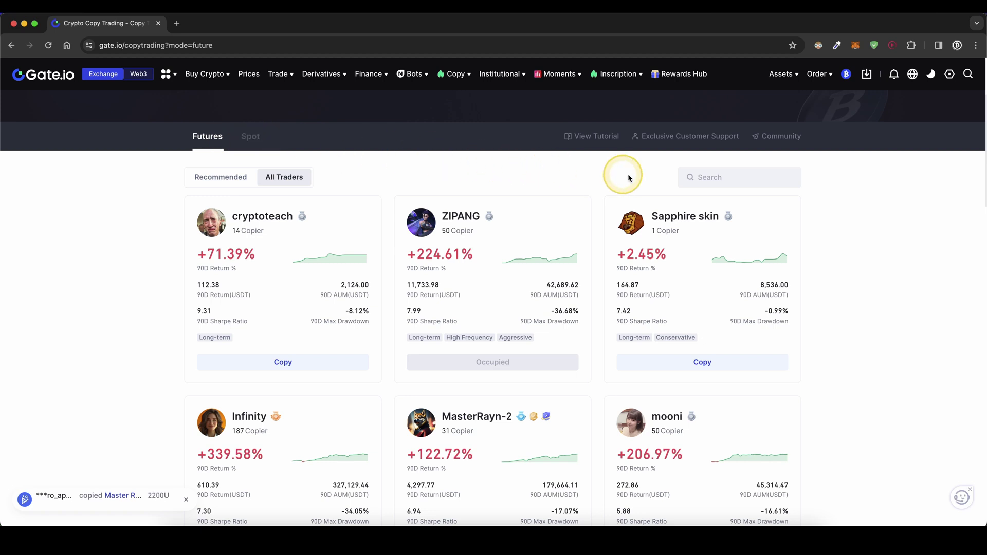
pyautogui.click(704, 181)
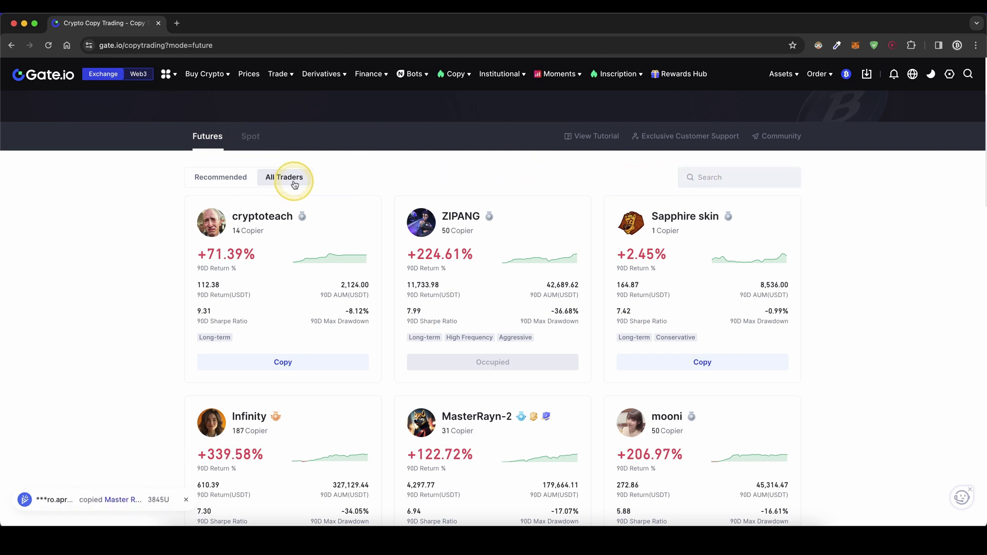
pyautogui.scroll(-2, 466, 191)
pyautogui.scroll(-3, 468, 193)
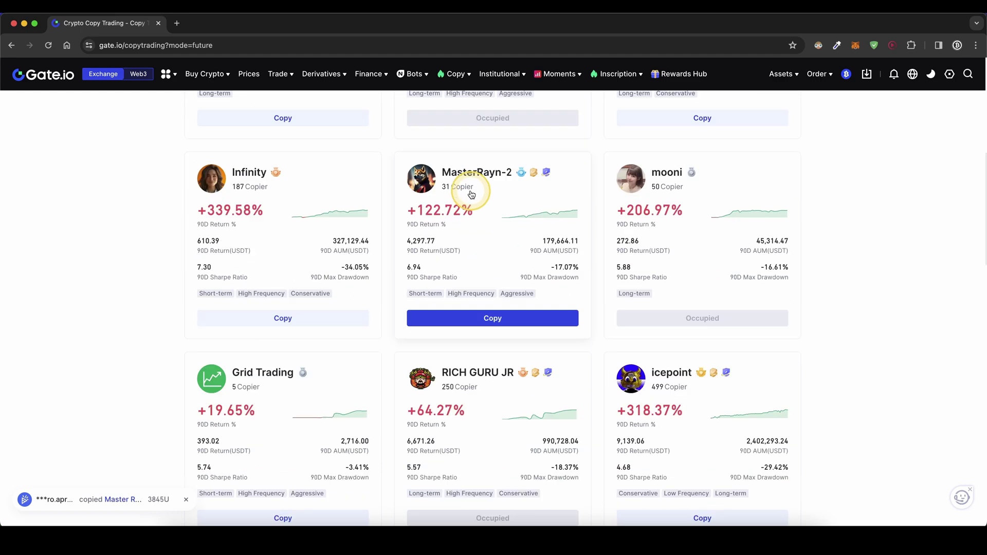
pyautogui.scroll(-1, 514, 204)
pyautogui.scroll(-2, 519, 211)
pyautogui.scroll(-1, 520, 211)
pyautogui.scroll(-1, 519, 210)
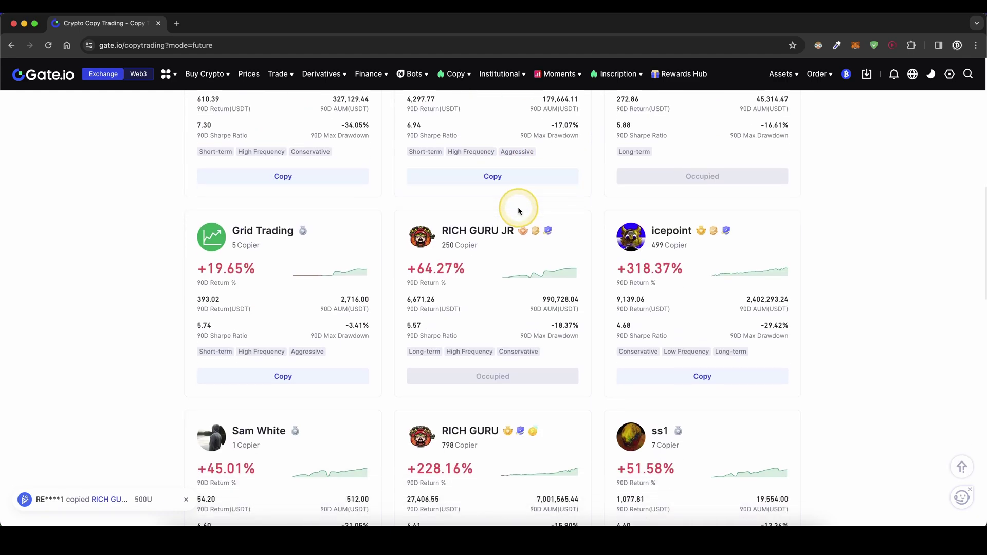
pyautogui.scroll(-1, 520, 211)
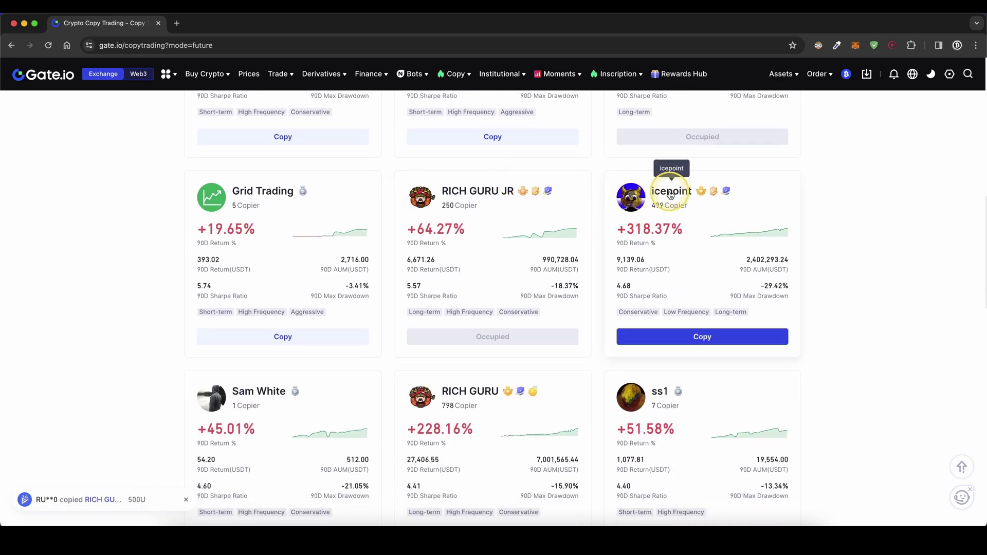
pyautogui.click(671, 196)
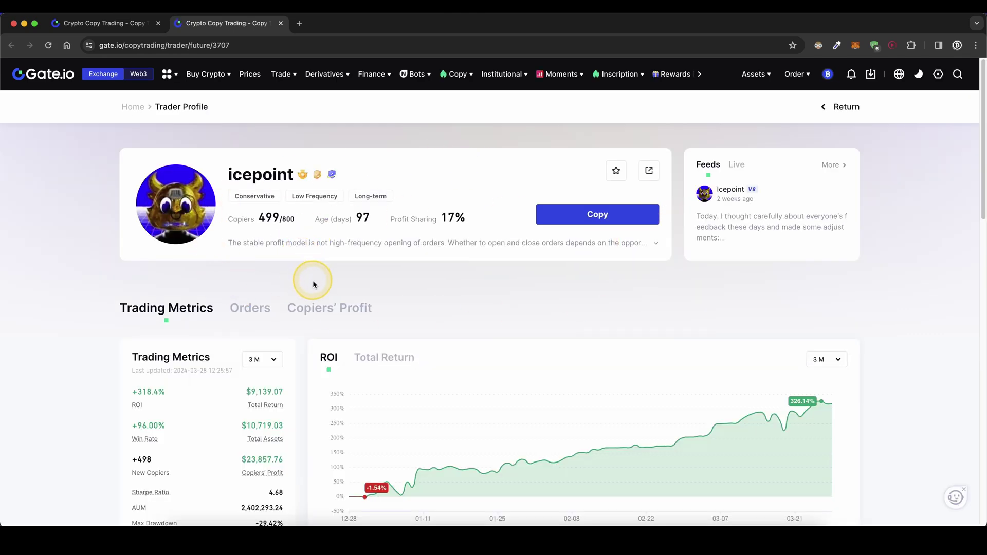
pyautogui.moveTo(315, 306); pyautogui.dragTo(279, 238)
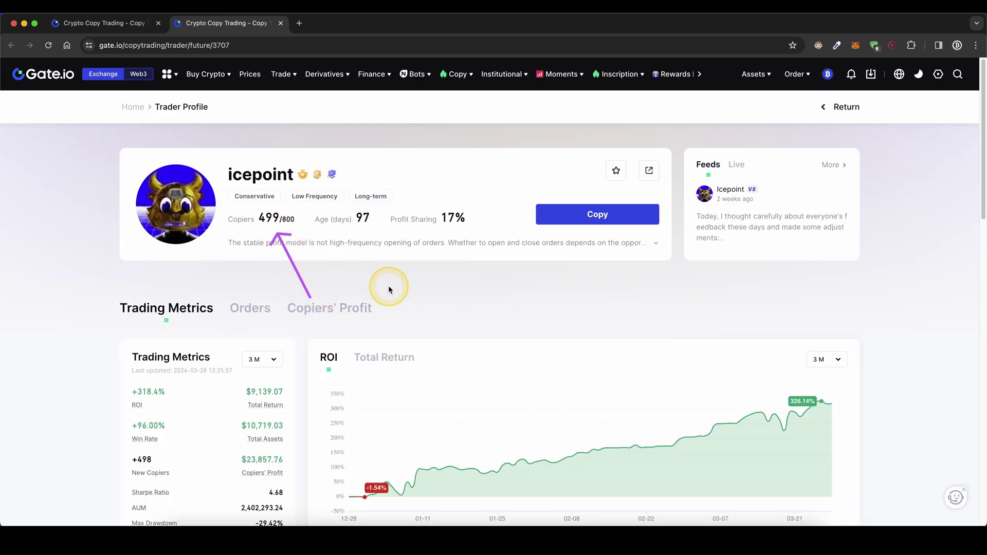
pyautogui.moveTo(388, 287); pyautogui.dragTo(364, 240)
pyautogui.click(496, 298)
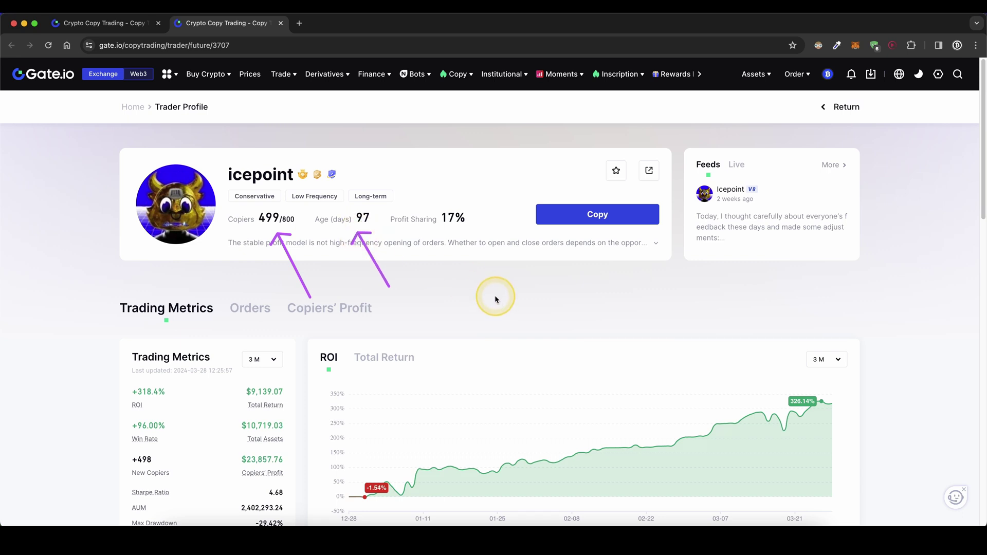
pyautogui.moveTo(439, 205)
pyautogui.mouseDown()
pyautogui.moveTo(434, 229)
pyautogui.moveTo(429, 204)
pyautogui.mouseUp()
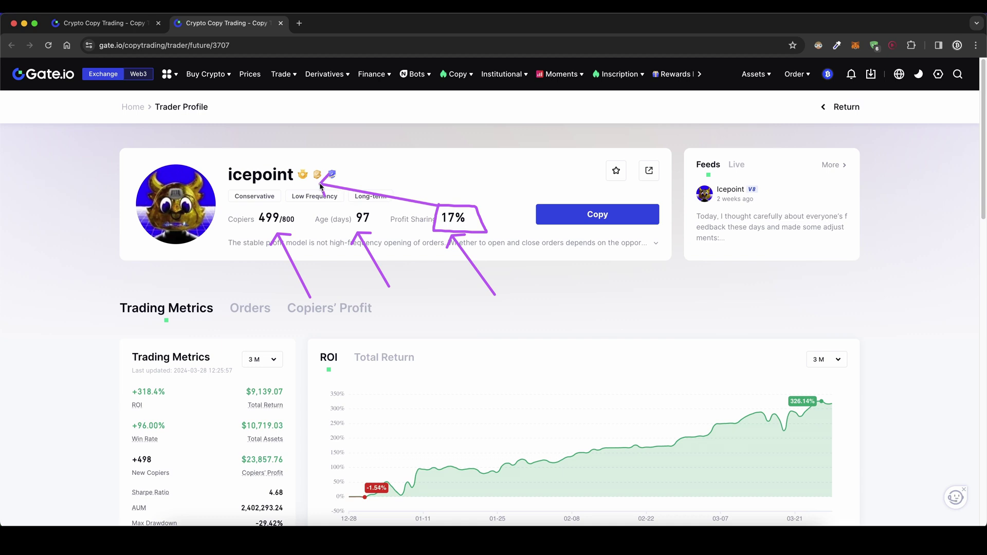
# Step: Review Copiers' Profit, the Return profit-and-loss chart and market preferences
pyautogui.scroll(-1, 447, 241)
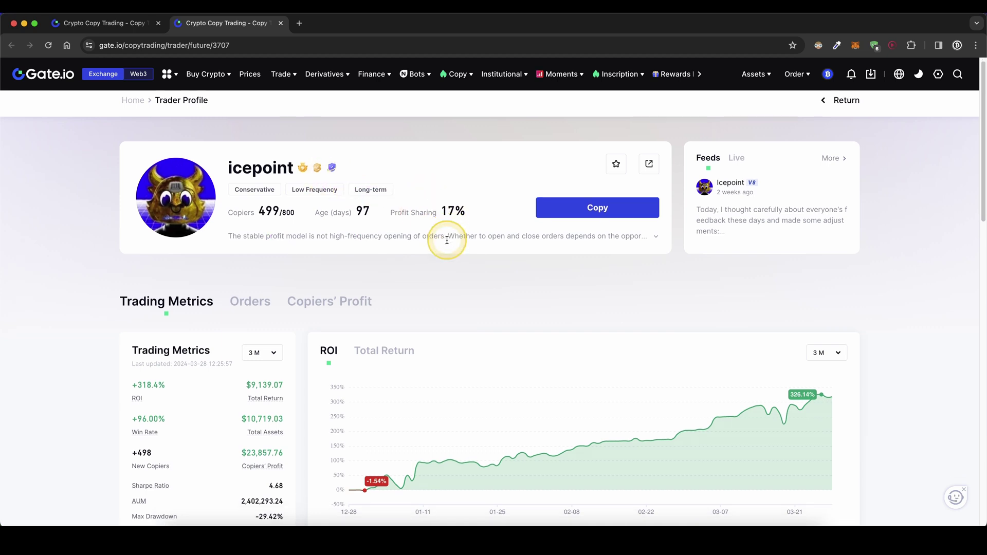
pyautogui.scroll(-3, 447, 240)
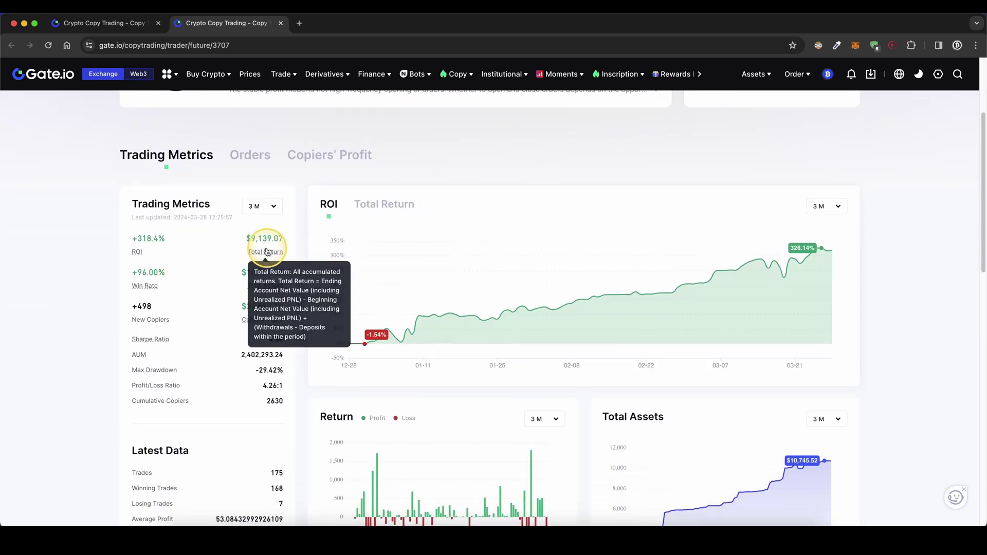
pyautogui.moveTo(241, 250); pyautogui.dragTo(247, 252)
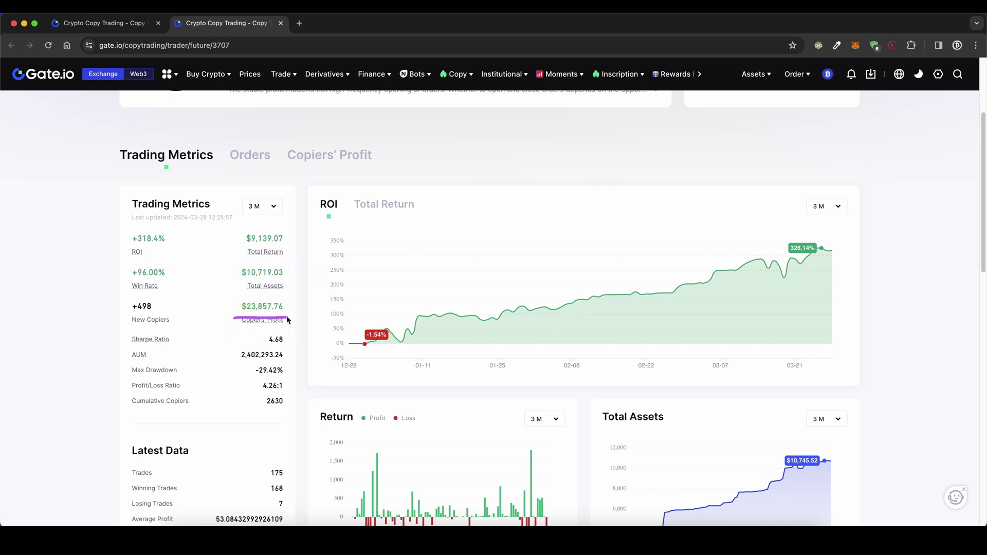
pyautogui.scroll(-3, 286, 320)
pyautogui.moveTo(234, 345)
pyautogui.mouseDown()
pyautogui.moveTo(271, 379)
pyautogui.moveTo(247, 393)
pyautogui.mouseUp()
pyautogui.click(230, 409)
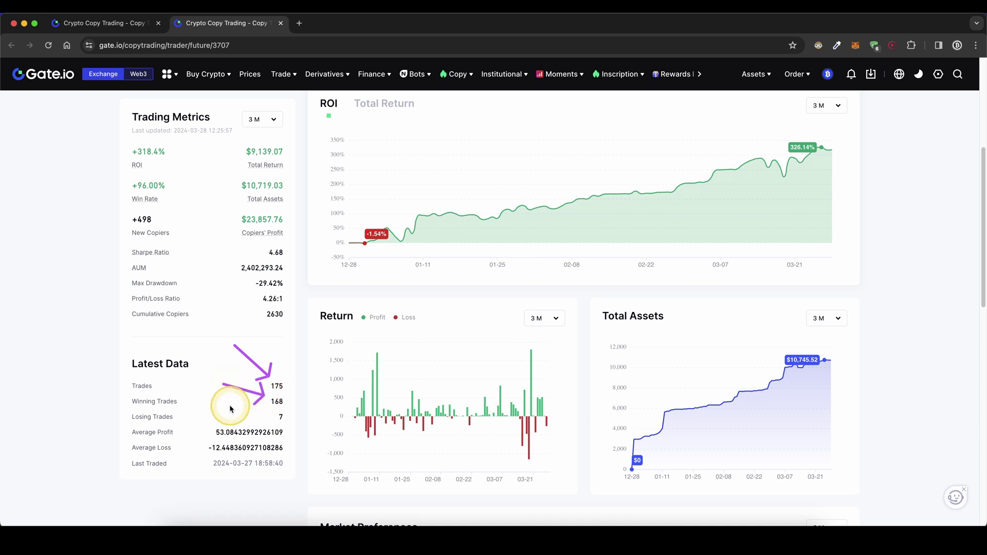
pyautogui.moveTo(383, 369); pyautogui.dragTo(386, 368)
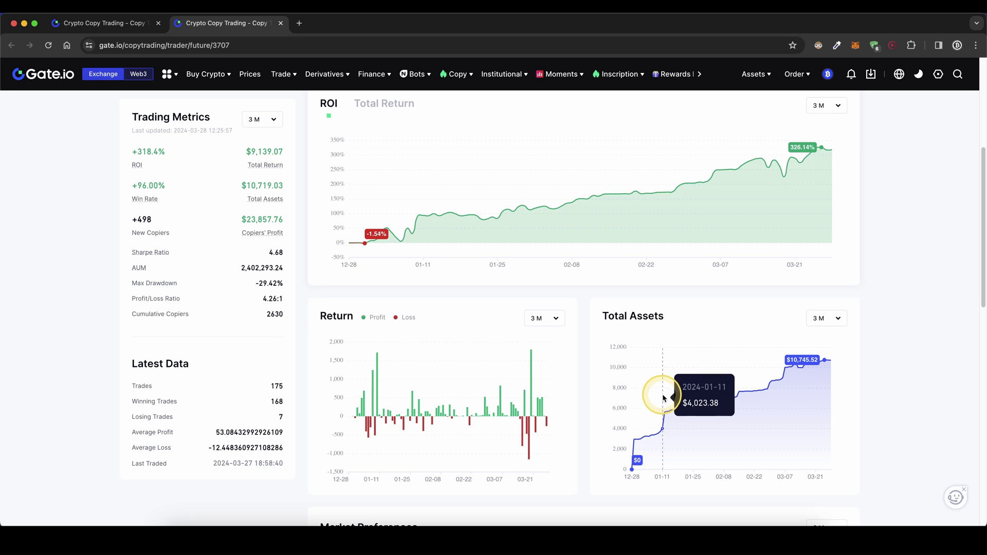
pyautogui.scroll(-5, 822, 379)
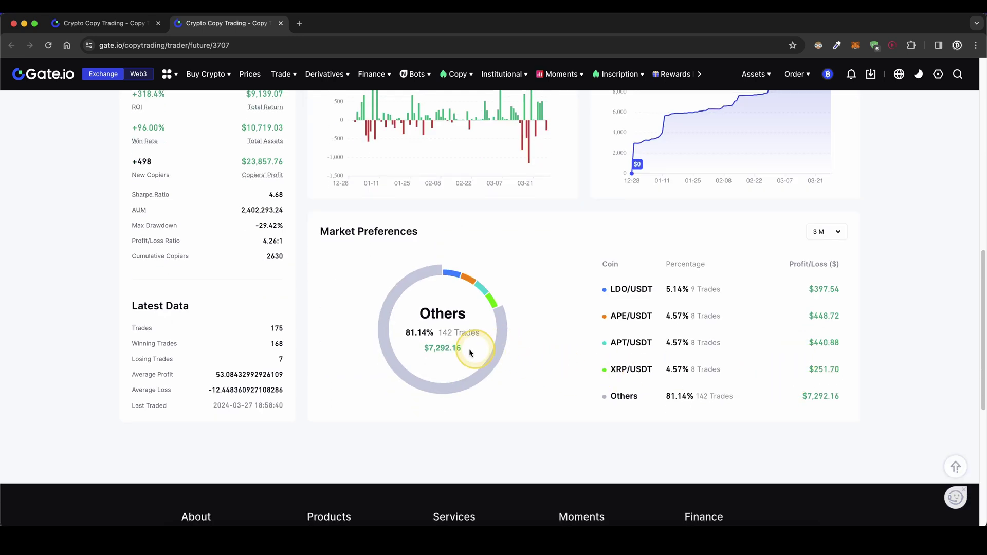
pyautogui.scroll(3, 536, 319)
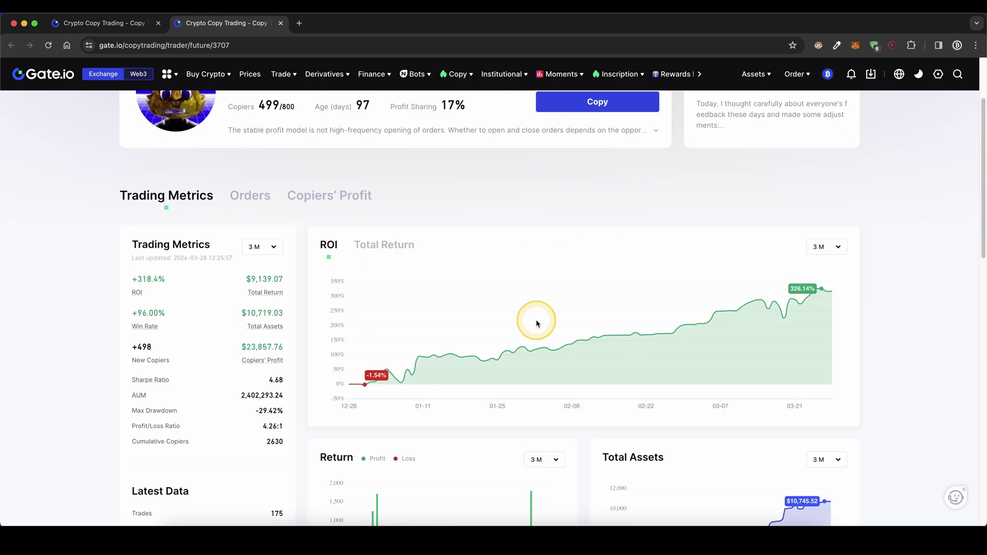
pyautogui.scroll(2, 536, 320)
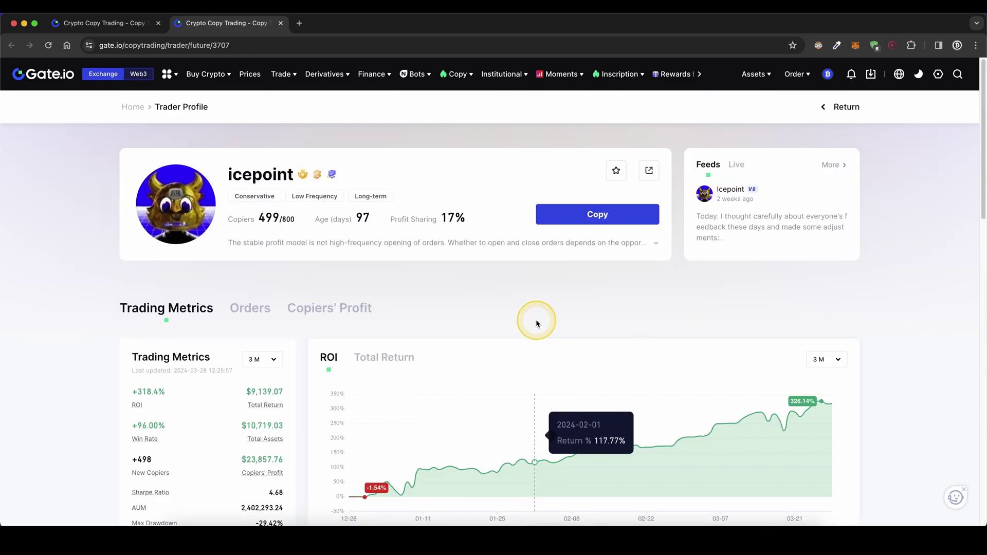
# Step: Open Copy icepoint and mark the 500 USDT minimum and 316.21 USDT available
pyautogui.click(597, 220)
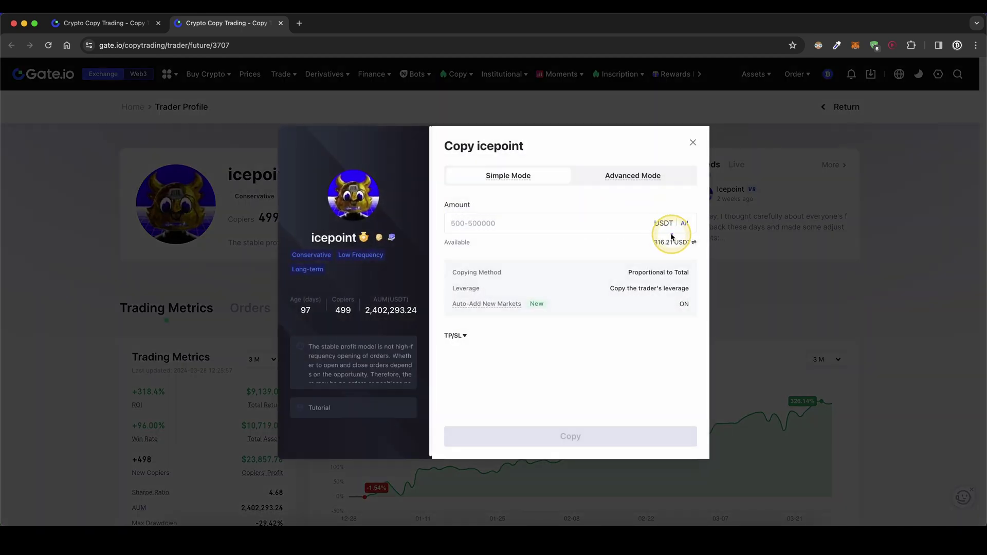
pyautogui.moveTo(511, 213); pyautogui.dragTo(493, 212)
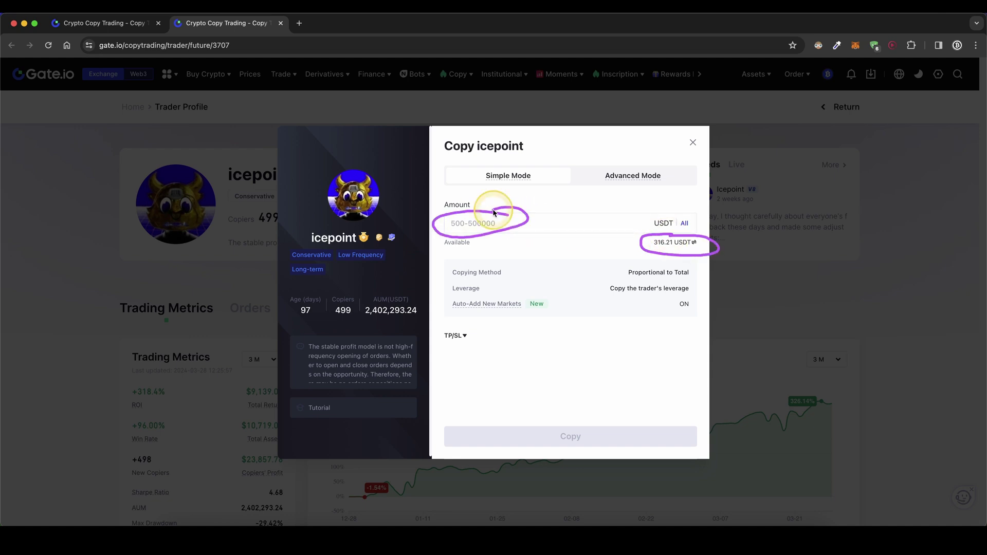
pyautogui.click(460, 215)
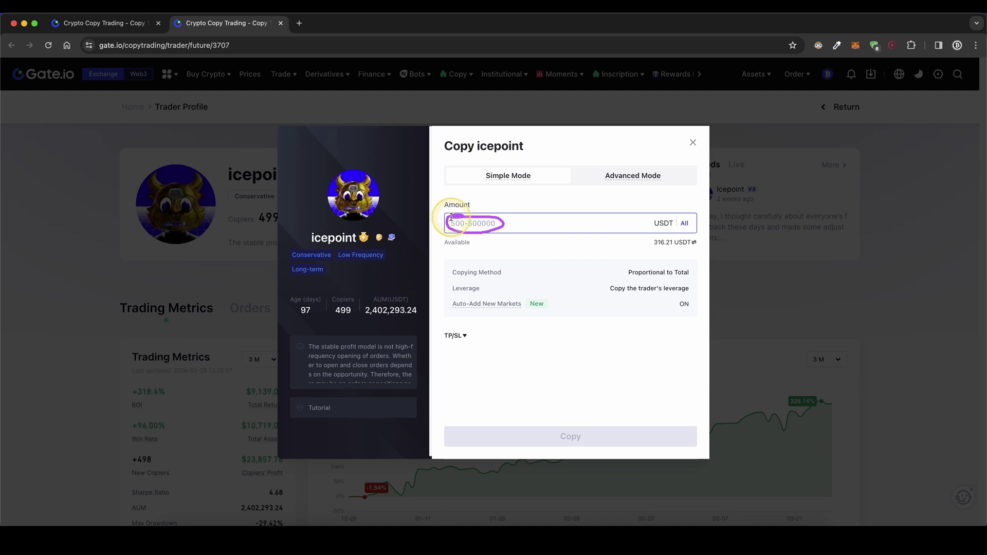
pyautogui.moveTo(473, 212); pyautogui.dragTo(507, 216)
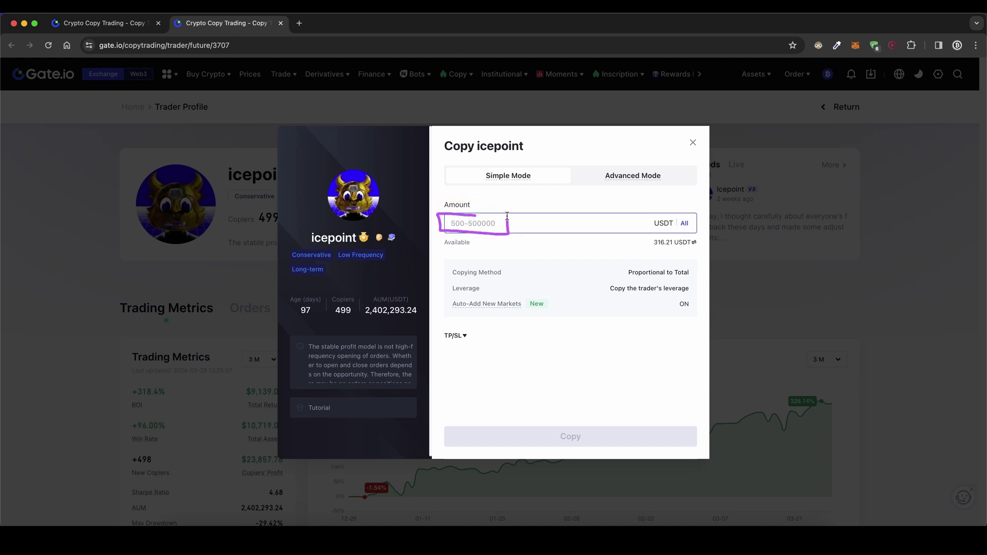
pyautogui.click(654, 246)
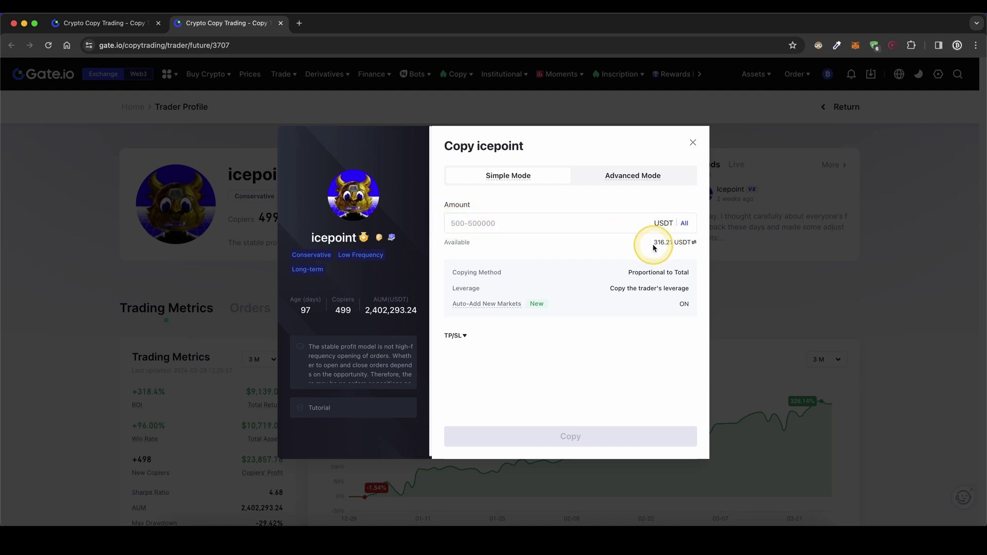
pyautogui.click(474, 225)
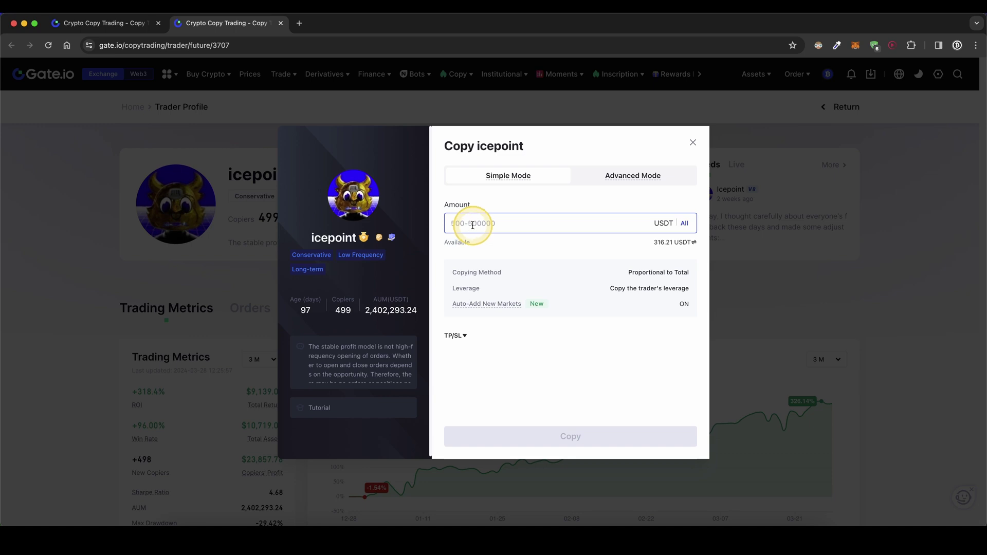
pyautogui.click(488, 252)
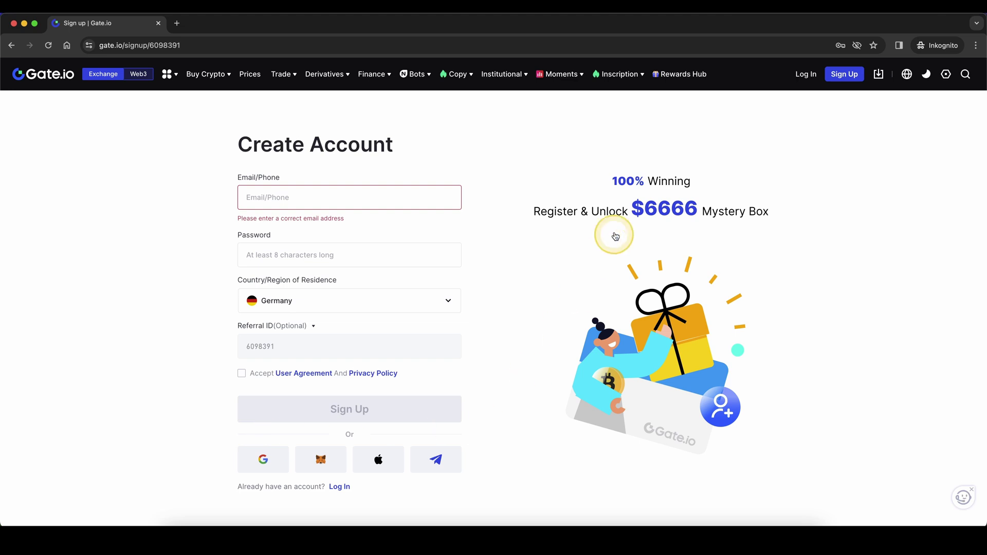
# Step: Circle the $6666 Mystery Box sign-up reward on the Create Account page
pyautogui.moveTo(538, 139); pyautogui.dragTo(528, 141)
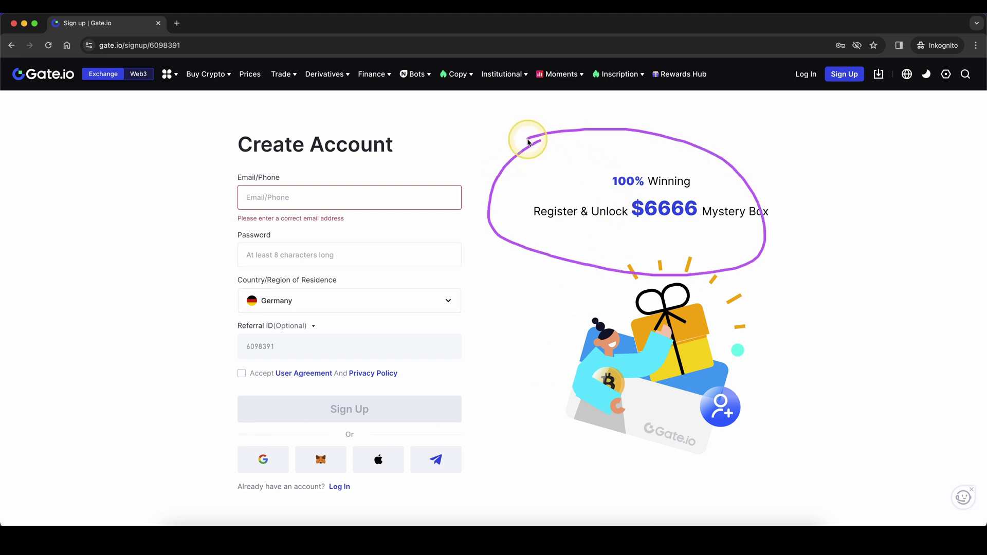